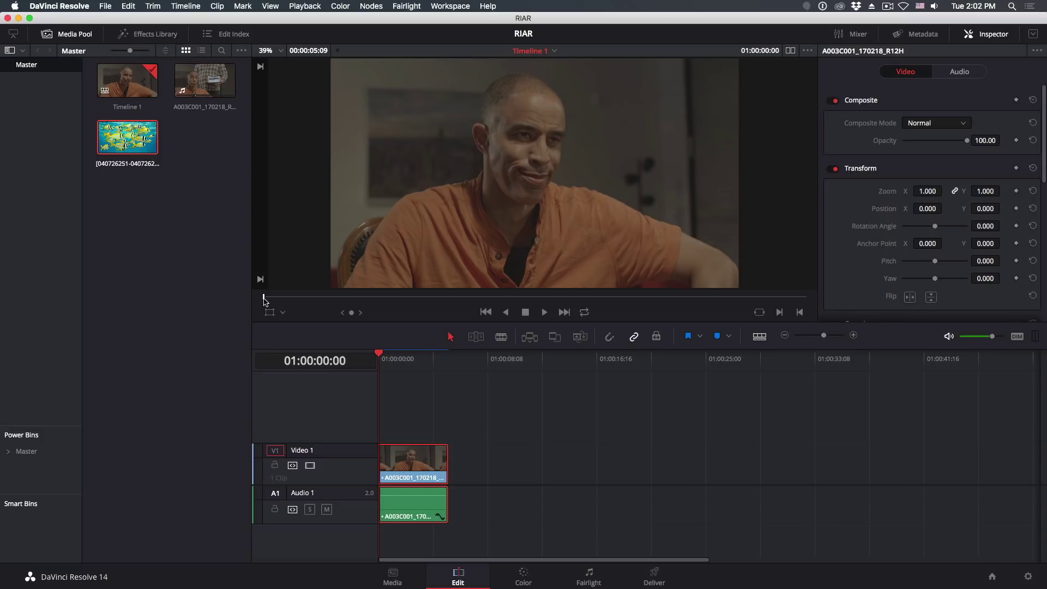
Preview the interview clip, return to its first frame, and add the fish image as a Color-page matte.
{"action": "key", "text": "space"}
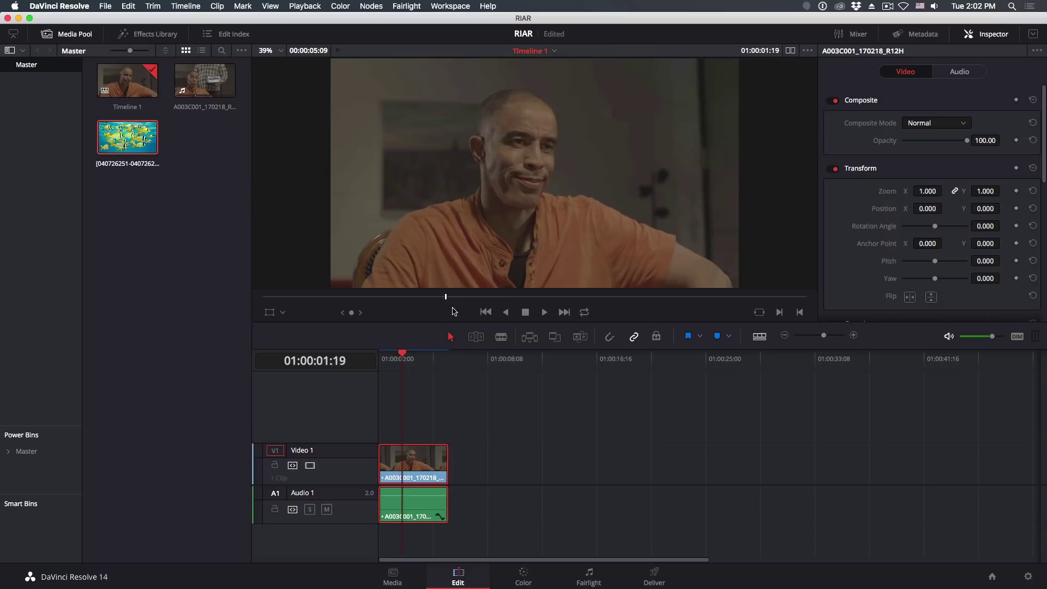
{"action": "left_click_drag", "start_coordinate": [573, 297], "coordinate": [255, 310]}
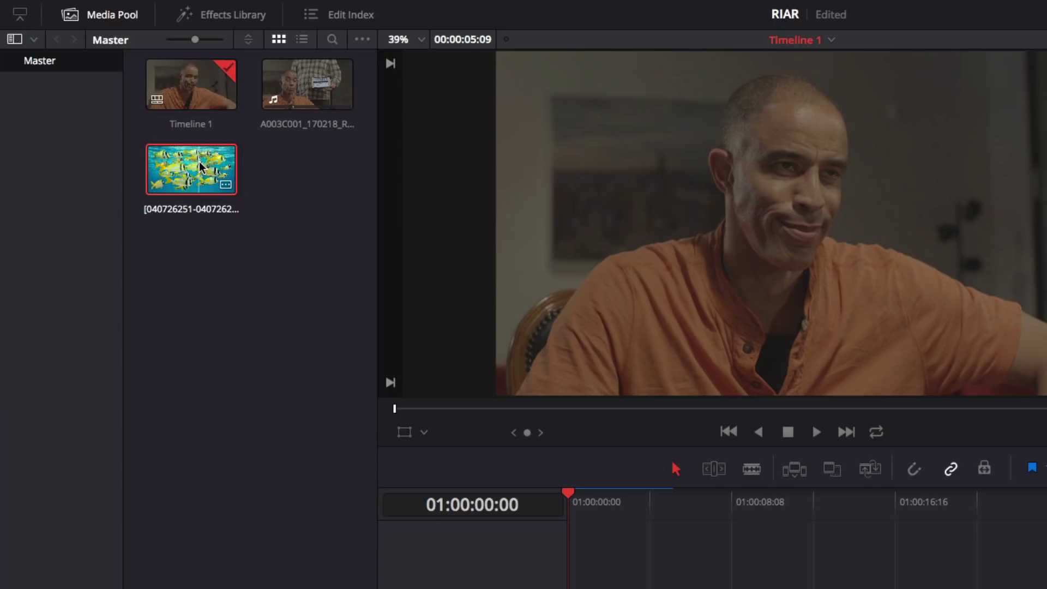
{"action": "right_click", "coordinate": [200, 167]}
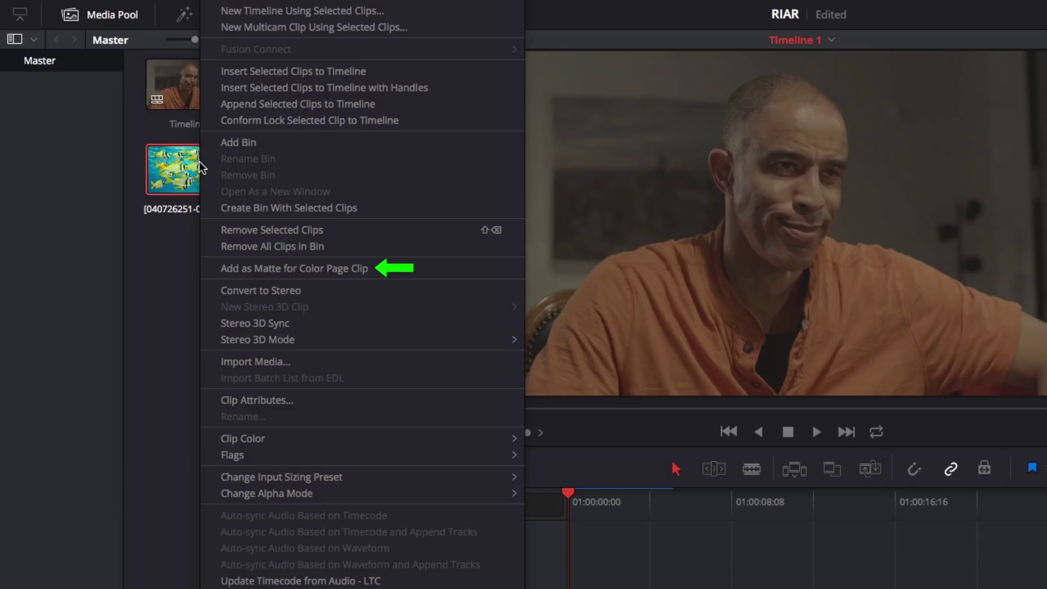
{"action": "left_click", "coordinate": [225, 269]}
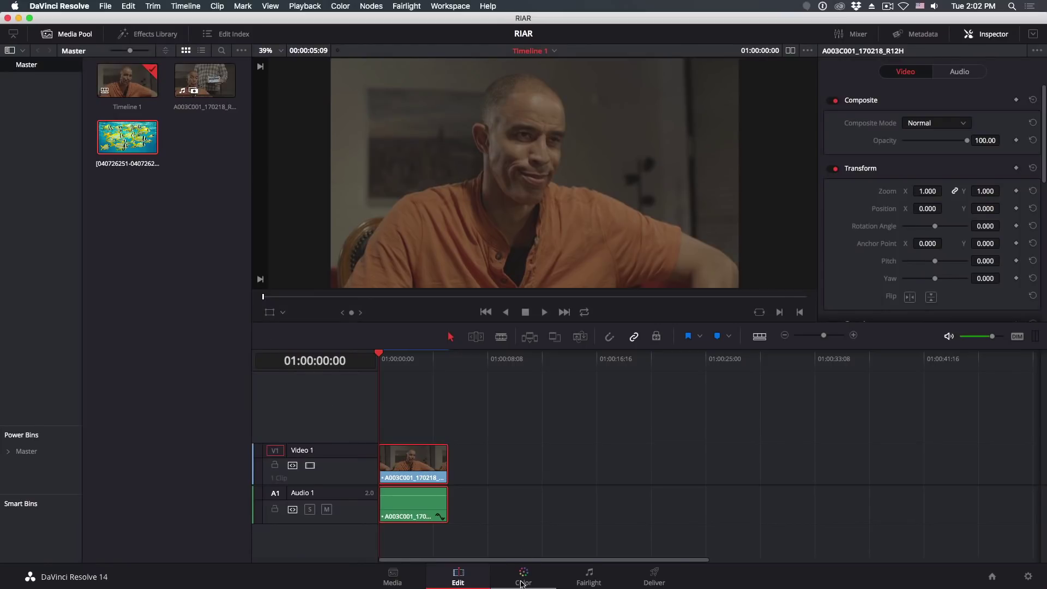
On the Color page, add the Match Move OpenFX effect after node 01 by searching 'matc'.
{"action": "left_click", "coordinate": [523, 575]}
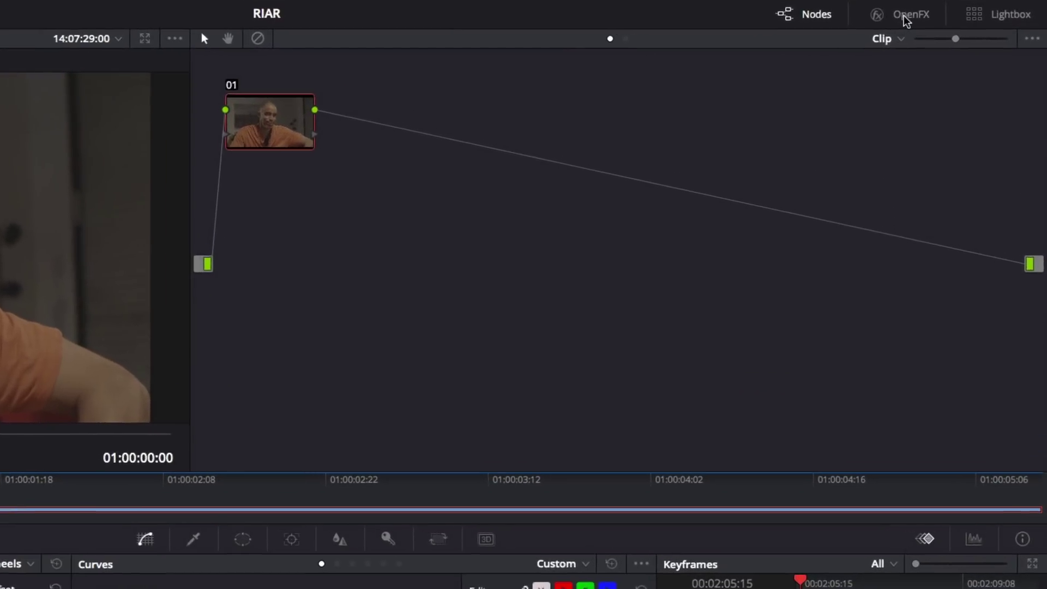
{"action": "left_click", "coordinate": [949, 33]}
{"action": "left_click", "coordinate": [862, 73]}
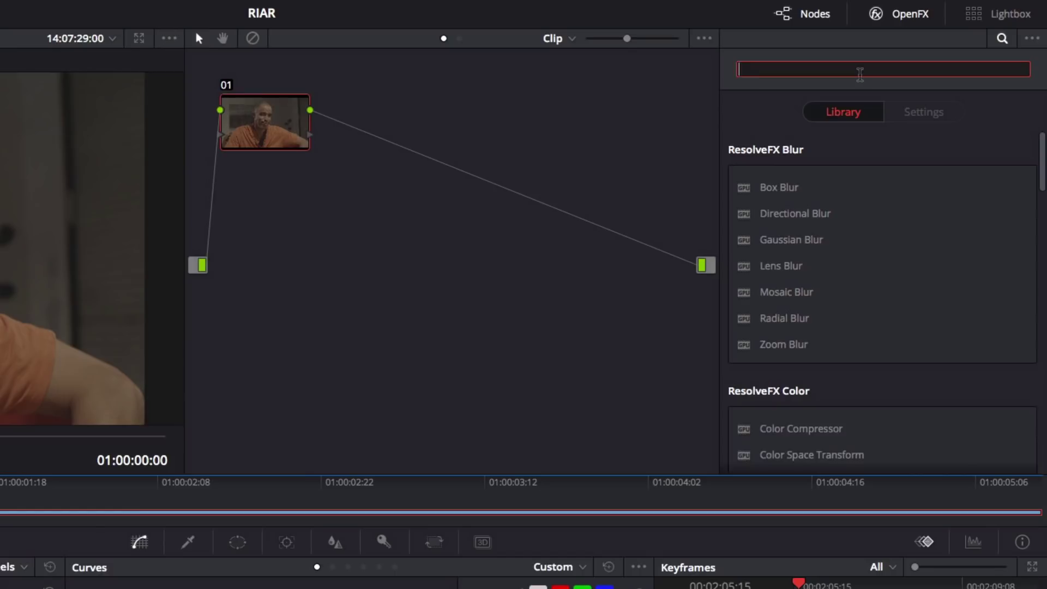
{"action": "type", "text": "match"}
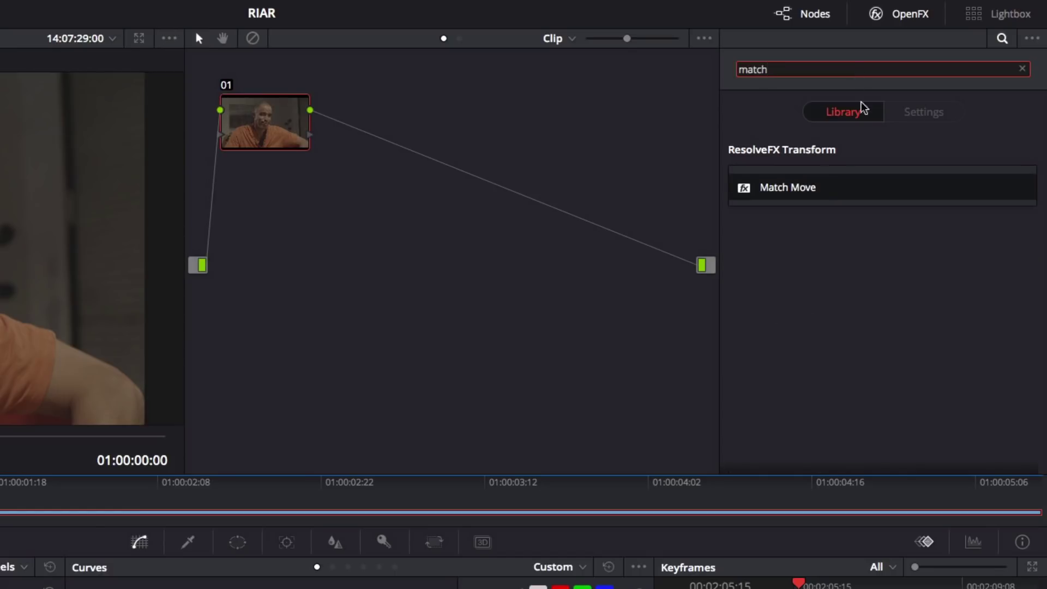
{"action": "left_click_drag", "start_coordinate": [777, 187], "coordinate": [417, 134]}
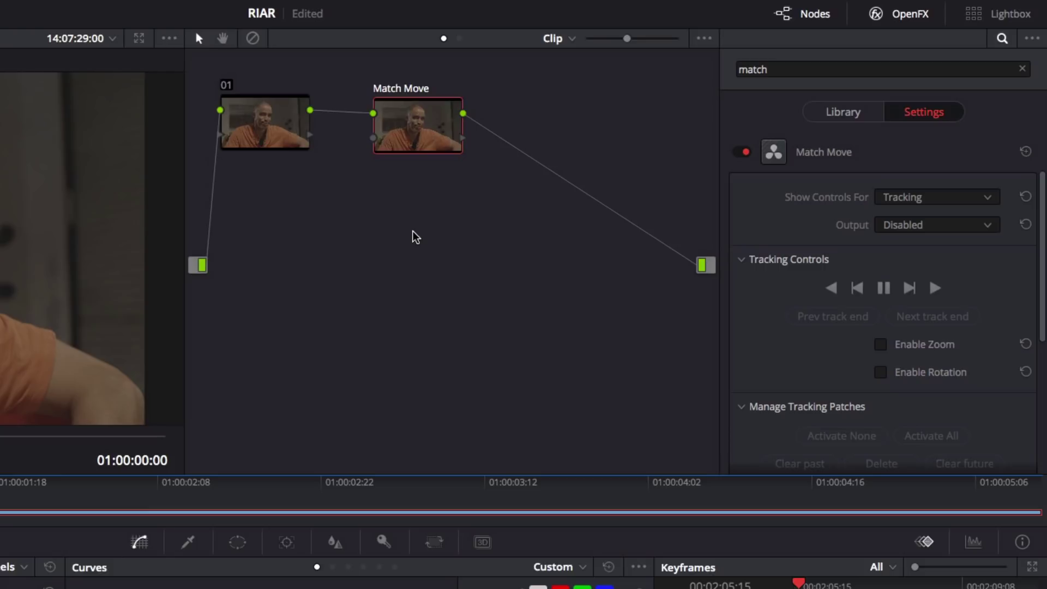
Attach the fish jpeg as an external matte and connect it to Match Move's second input.
{"action": "right_click", "coordinate": [259, 113]}
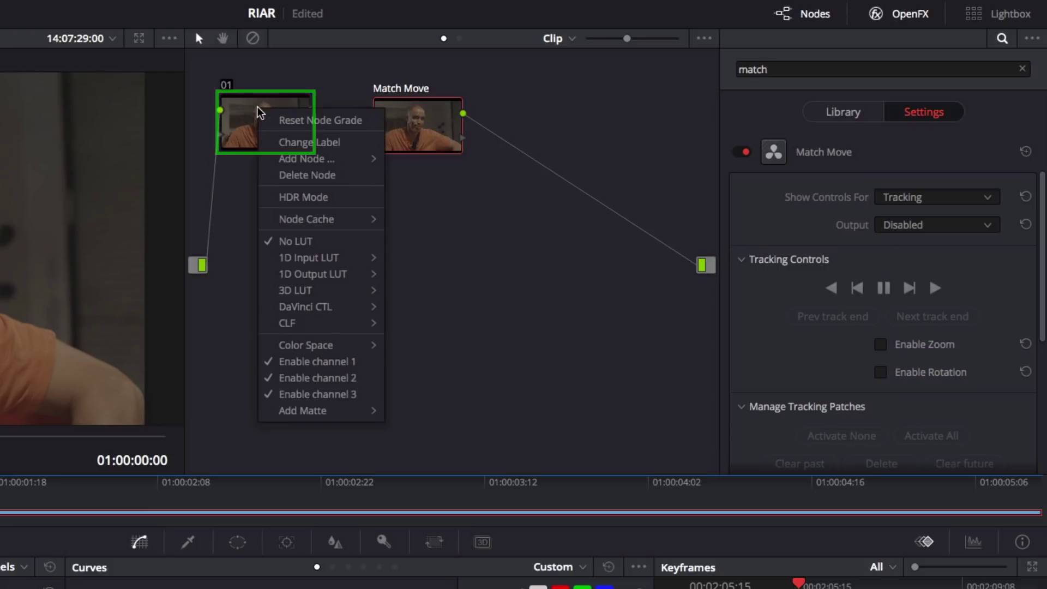
{"action": "mouse_move", "coordinate": [308, 410]}
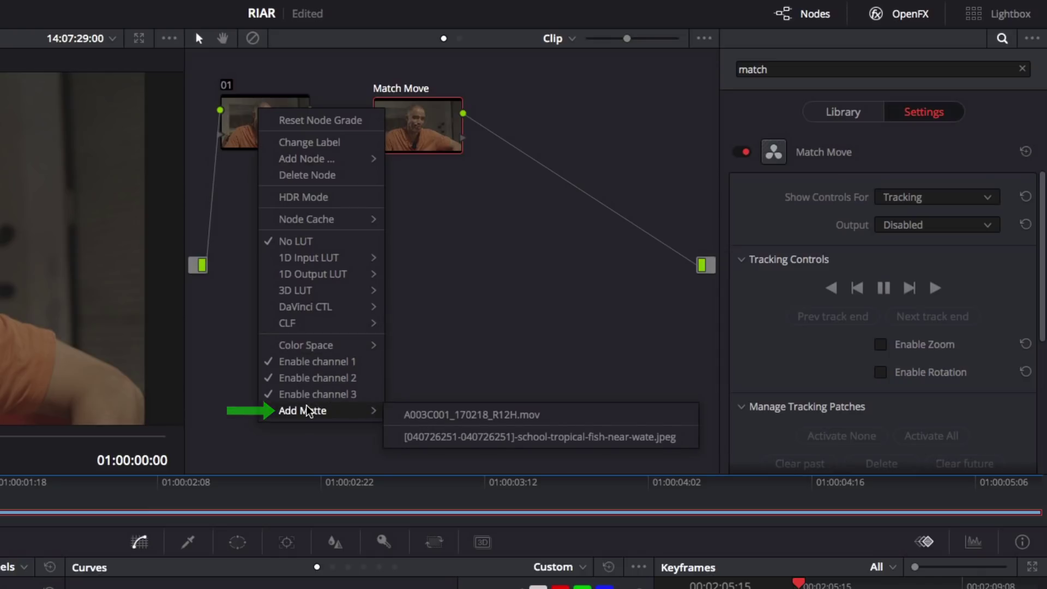
{"action": "left_click", "coordinate": [435, 436]}
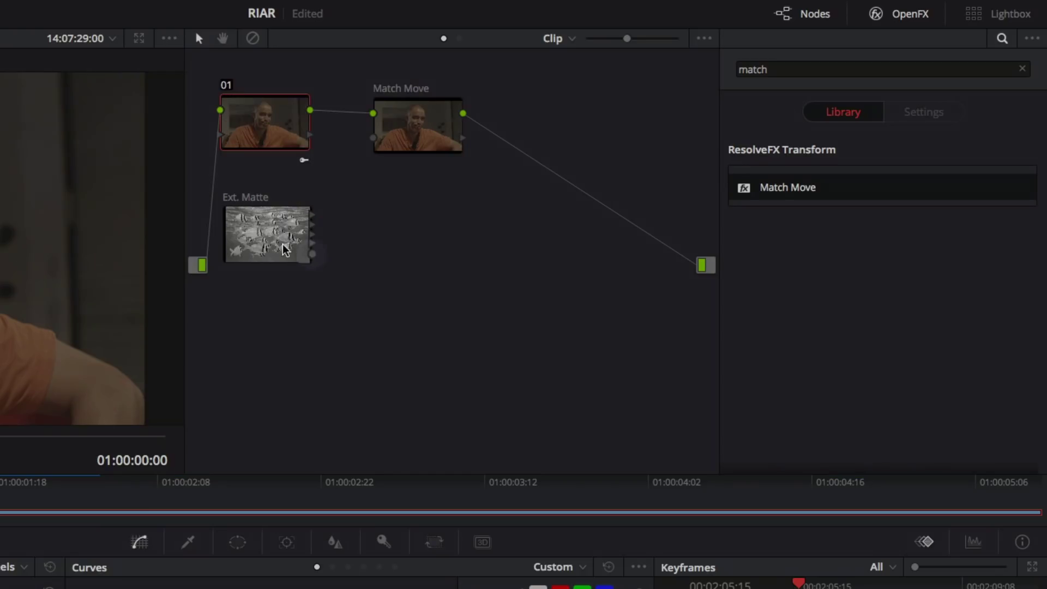
{"action": "left_click_drag", "start_coordinate": [310, 257], "coordinate": [375, 145]}
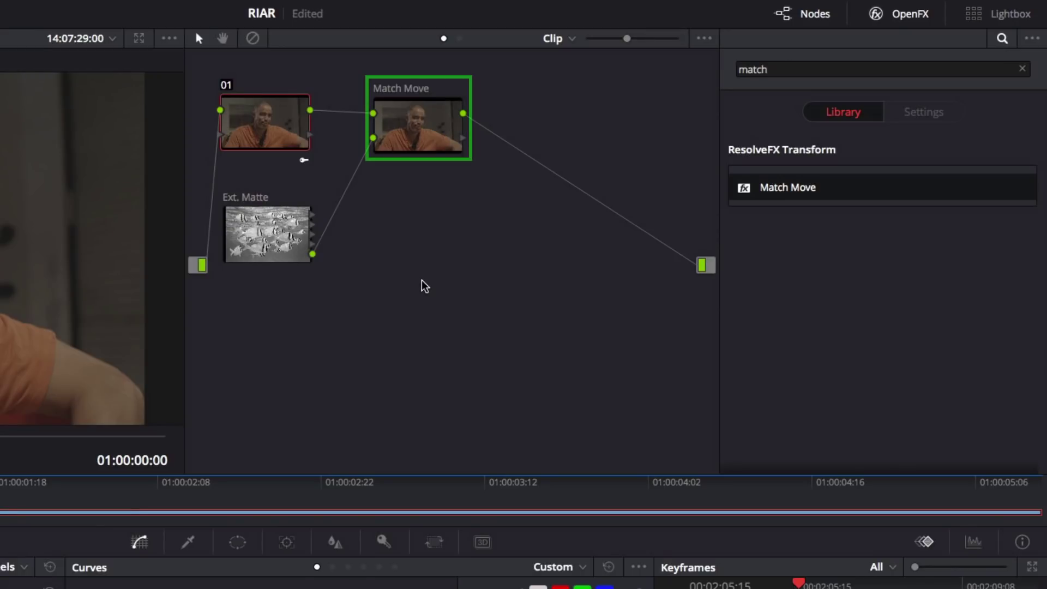
Select the Match Move node and keep its settings showing the Tracking controls.
{"action": "left_click", "coordinate": [431, 131]}
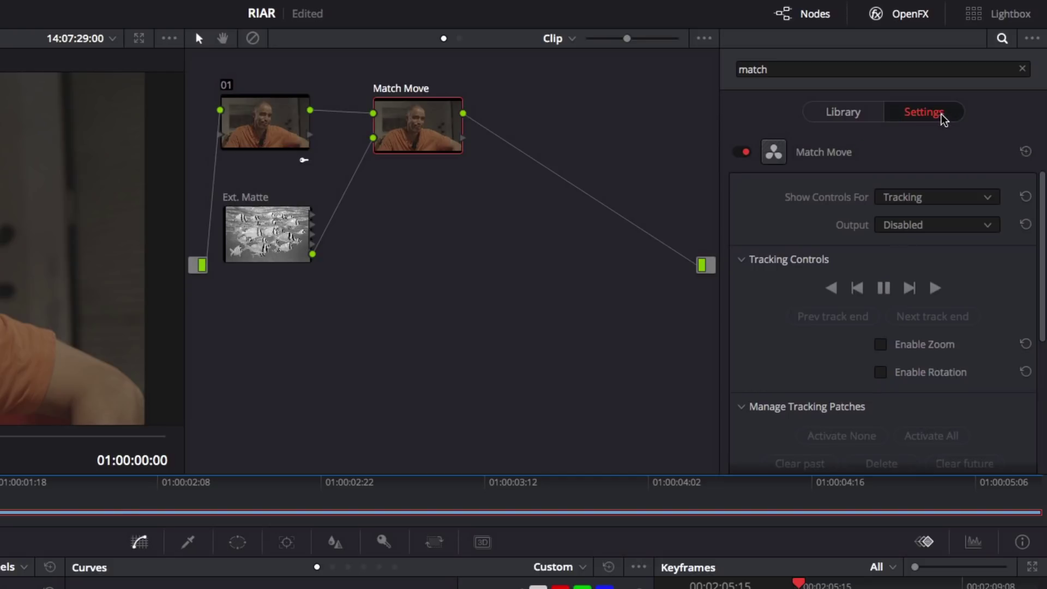
{"action": "left_click", "coordinate": [946, 198]}
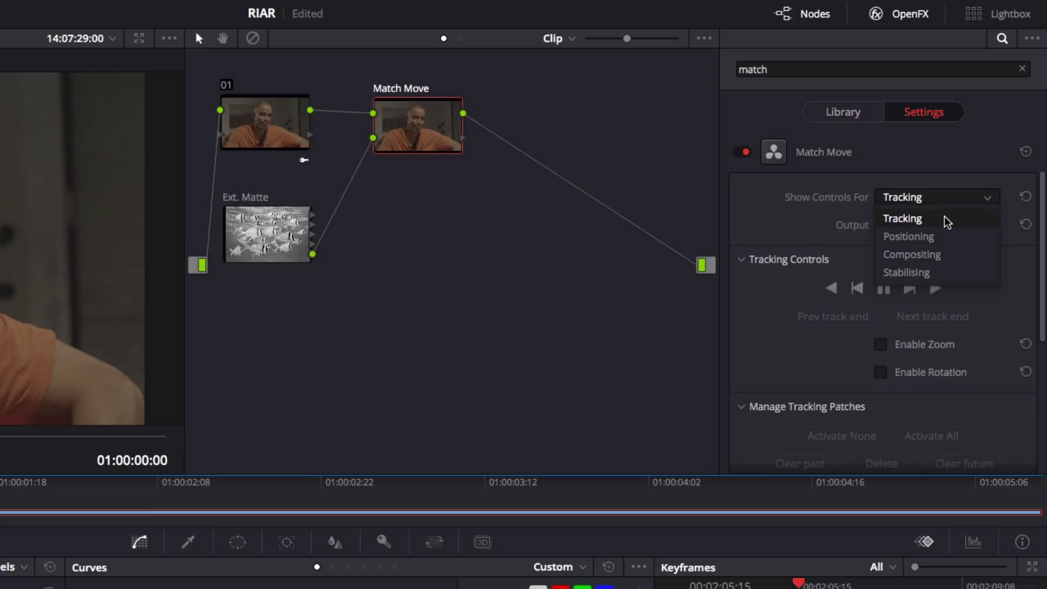
{"action": "left_click", "coordinate": [948, 219]}
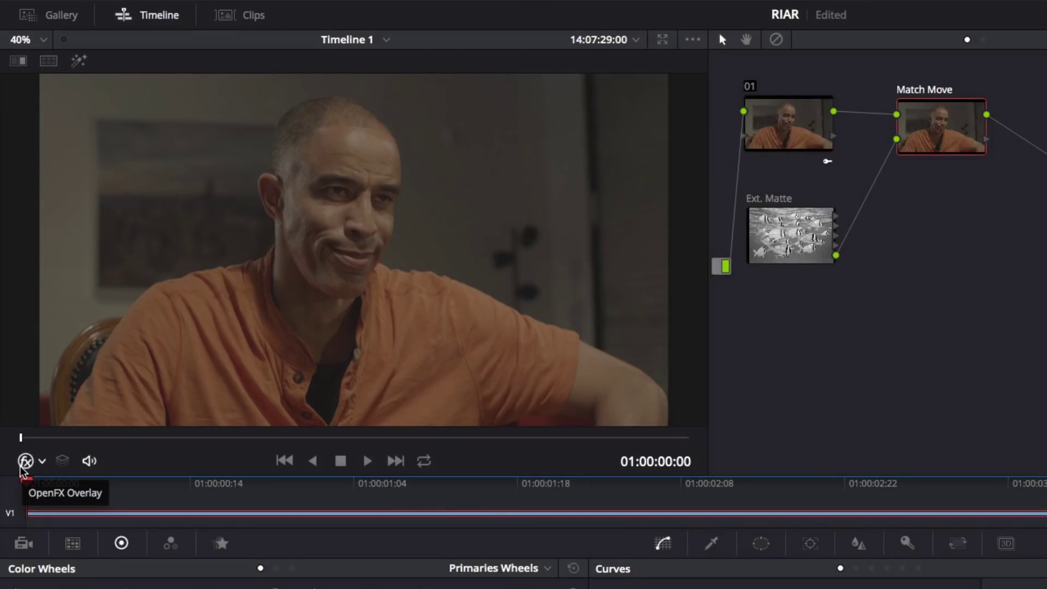
Turn on the OpenFX overlay and place a tracking point on the background wall, nudging it into position.
{"action": "left_click", "coordinate": [21, 465]}
{"action": "left_click", "coordinate": [96, 119]}
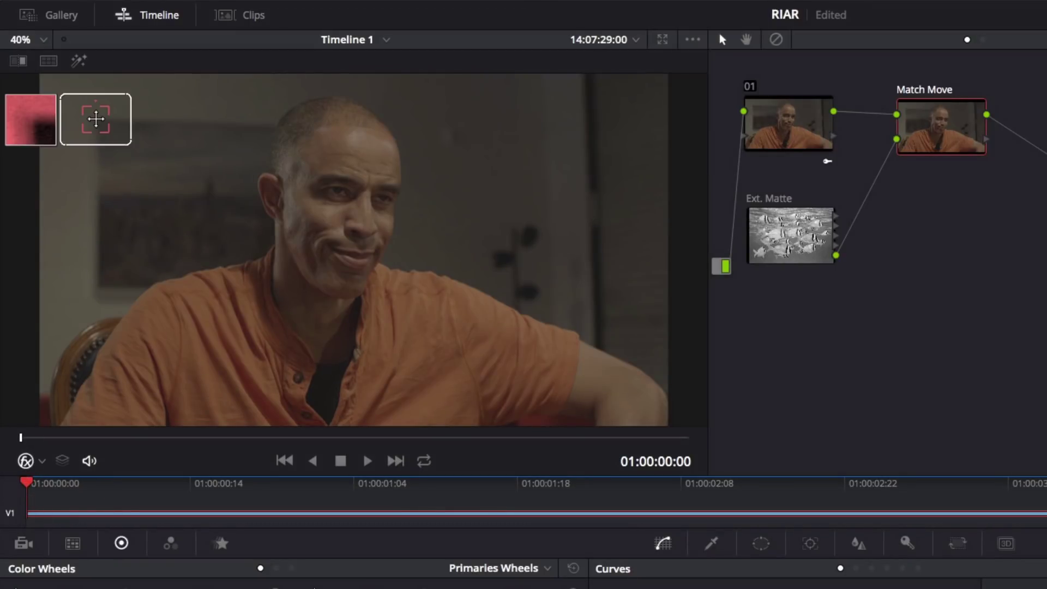
{"action": "left_click_drag", "start_coordinate": [96, 119], "coordinate": [120, 156]}
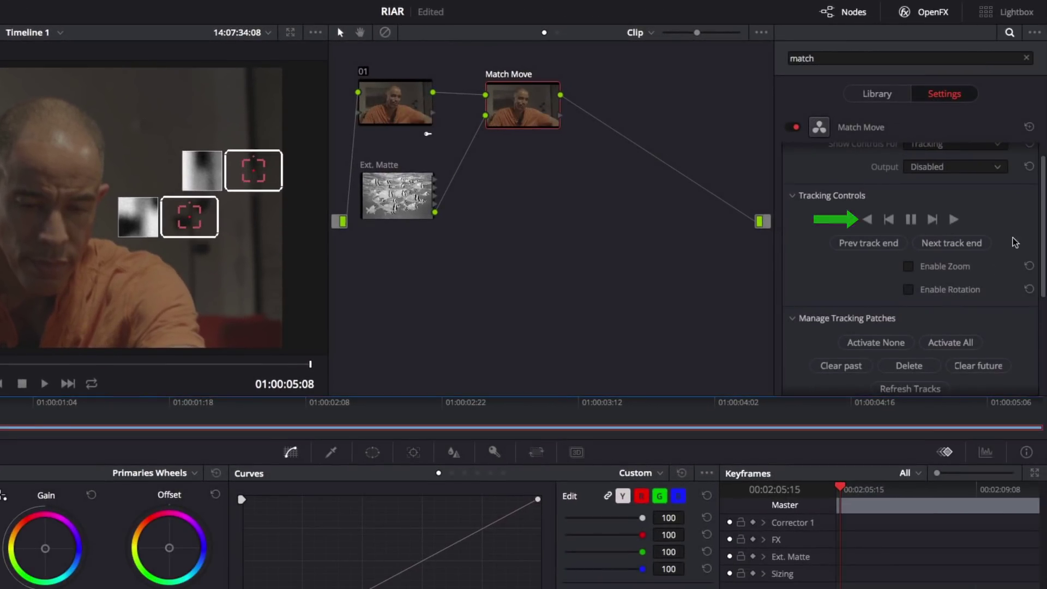
Track the wall points in reverse back to the start of the clip.
{"action": "left_click", "coordinate": [866, 220]}
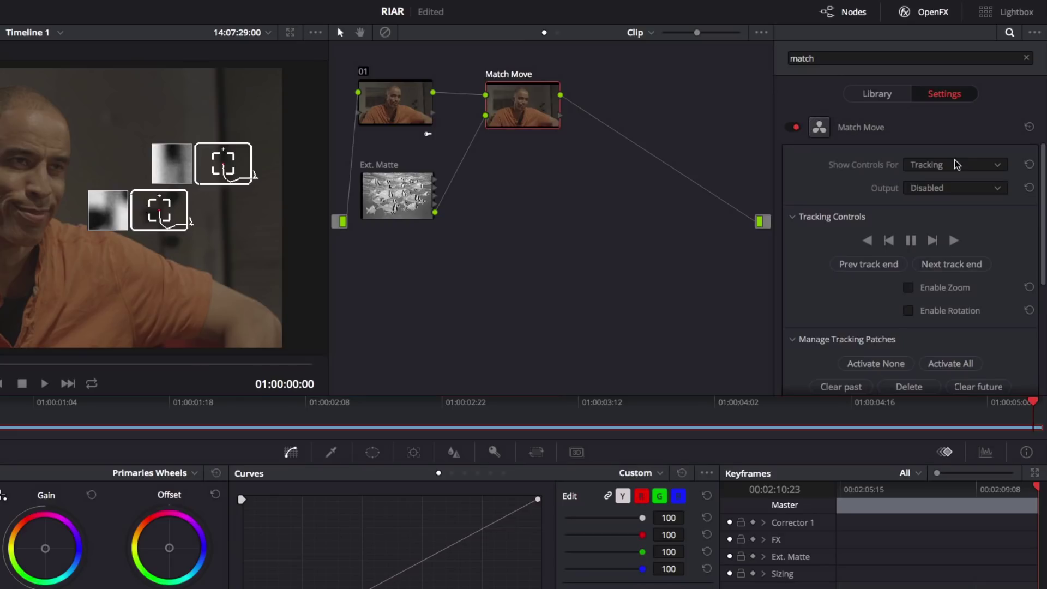
Switch Match Move to Positioning and drag the corner-pin grid's corners onto the wall beside the talent's head.
{"action": "left_click", "coordinate": [995, 165]}
{"action": "left_click", "coordinate": [974, 198]}
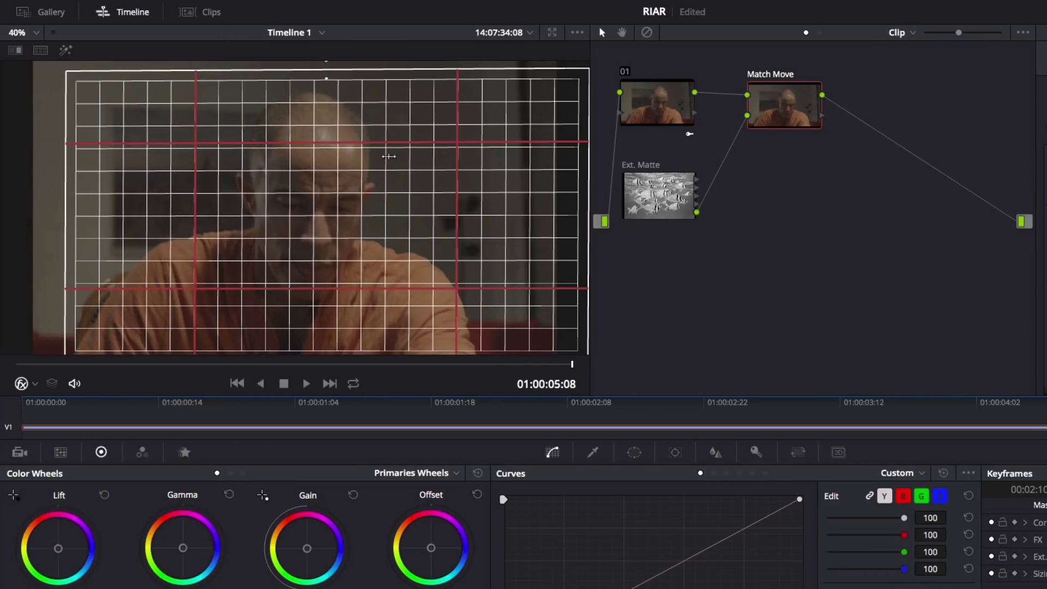
{"action": "left_click_drag", "start_coordinate": [84, 98], "coordinate": [121, 117]}
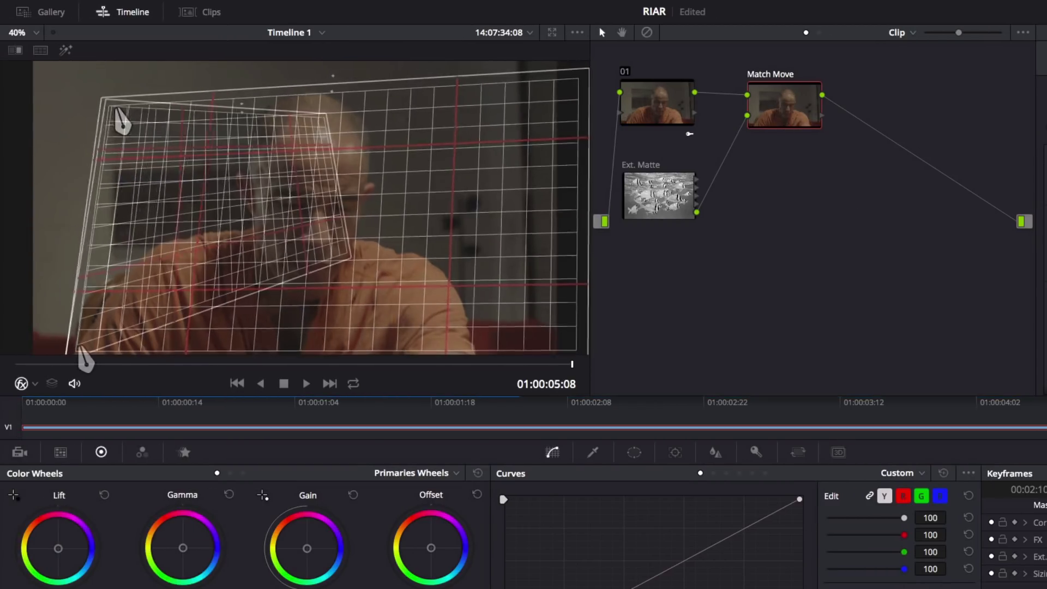
{"action": "left_click_drag", "start_coordinate": [82, 355], "coordinate": [109, 273]}
{"action": "left_click_drag", "start_coordinate": [343, 264], "coordinate": [336, 257]}
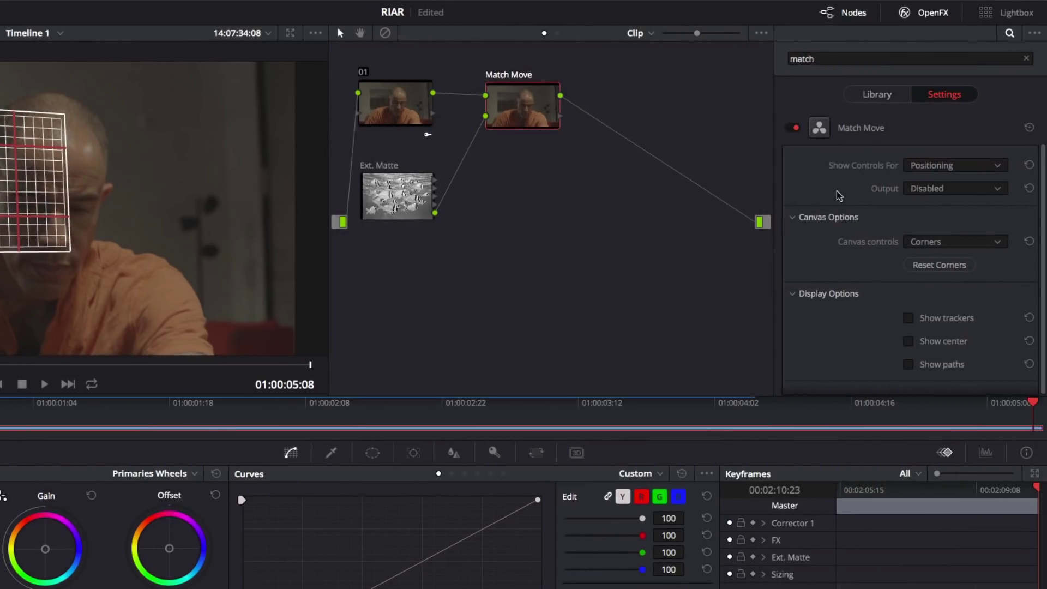
Switch Match Move to Compositing and crop the fish plate's left edge to 0.091.
{"action": "left_click", "coordinate": [921, 165]}
{"action": "left_click", "coordinate": [941, 211]}
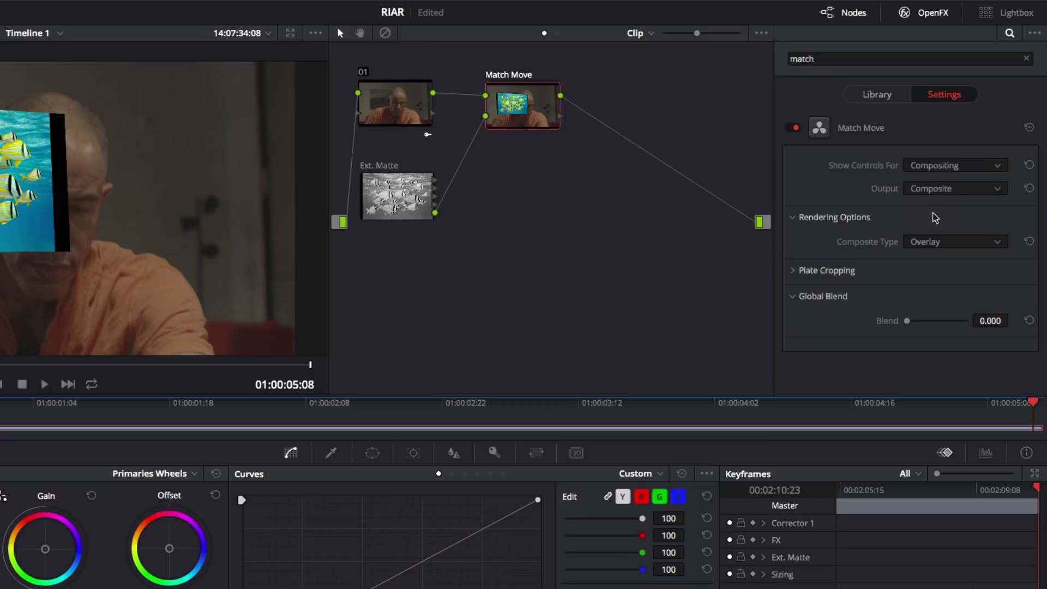
{"action": "left_click", "coordinate": [797, 272]}
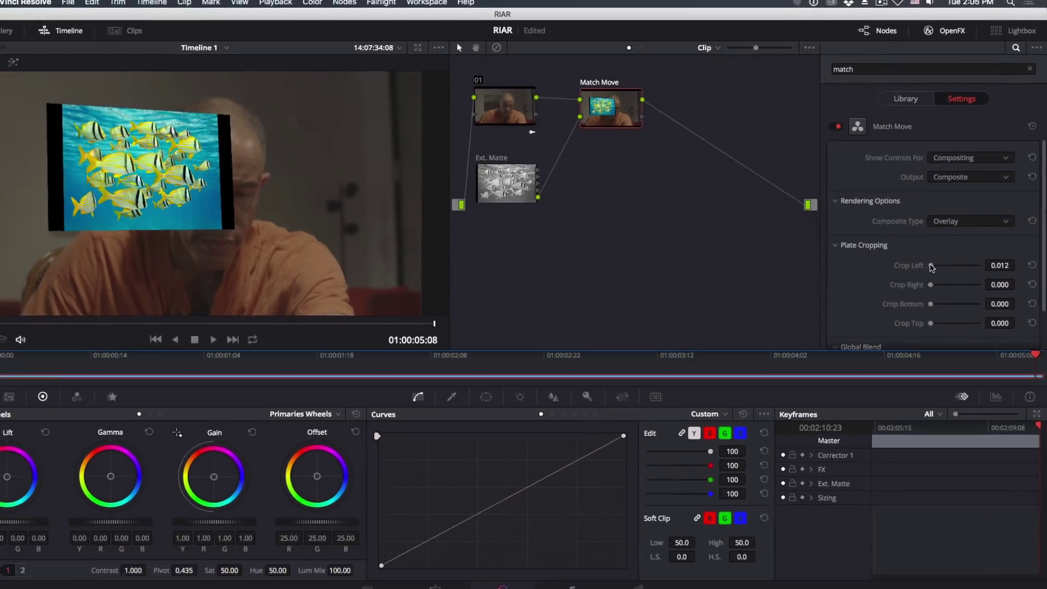
{"action": "left_click_drag", "start_coordinate": [907, 294], "coordinate": [939, 281]}
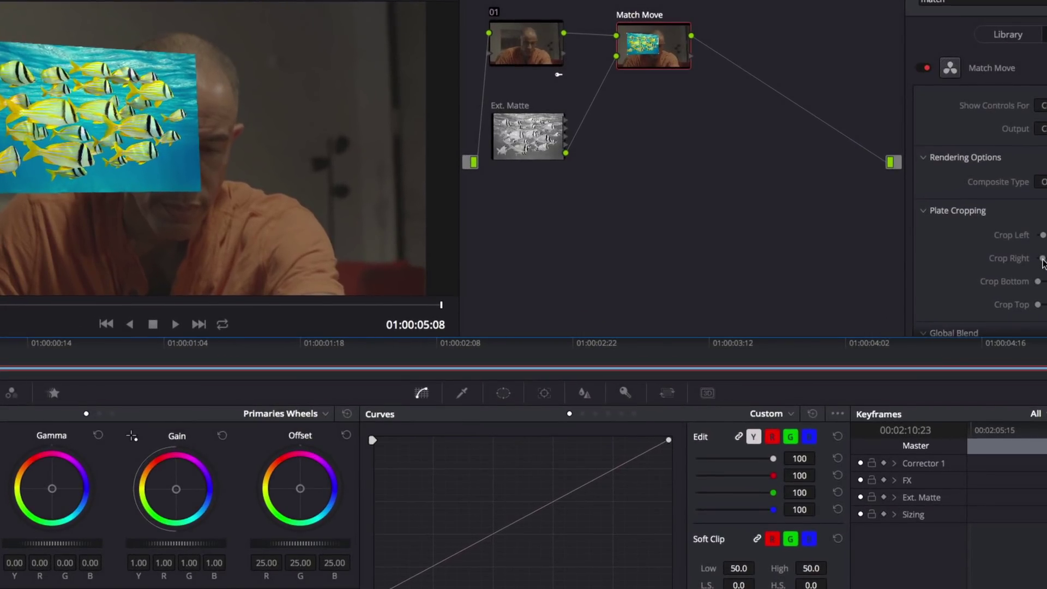
Add corrector node 04 and insert it between Match Move and the output.
{"action": "right_click", "coordinate": [679, 125]}
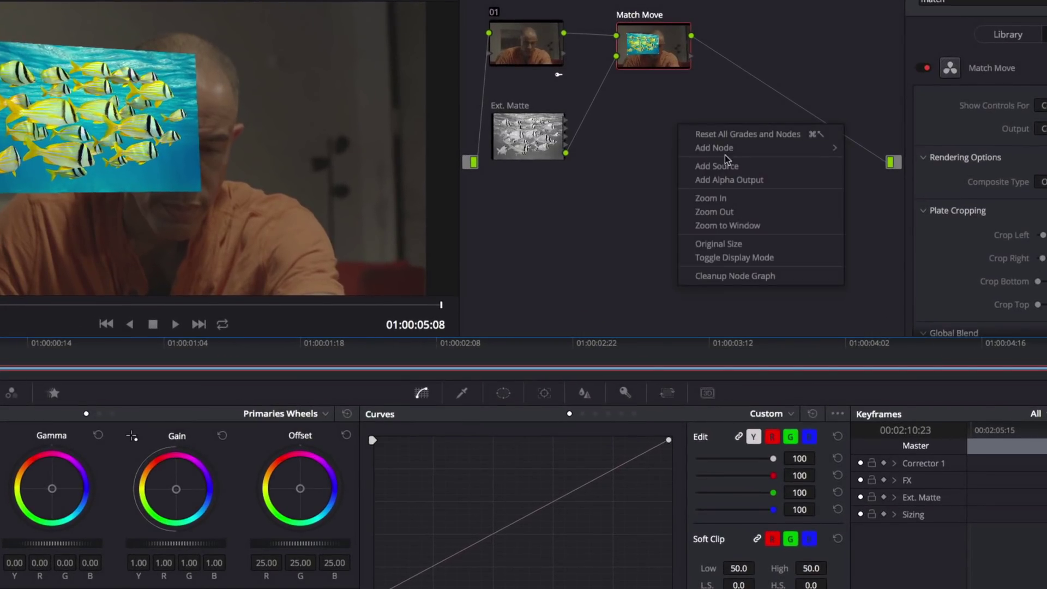
{"action": "mouse_move", "coordinate": [745, 154]}
{"action": "left_click", "coordinate": [873, 151]}
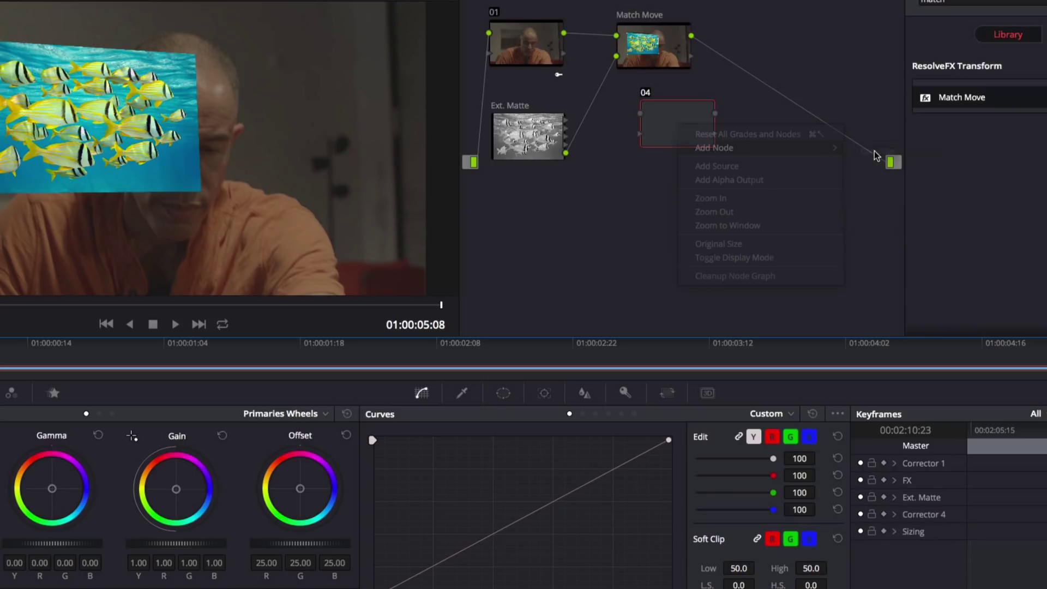
{"action": "left_click_drag", "start_coordinate": [686, 125], "coordinate": [766, 68]}
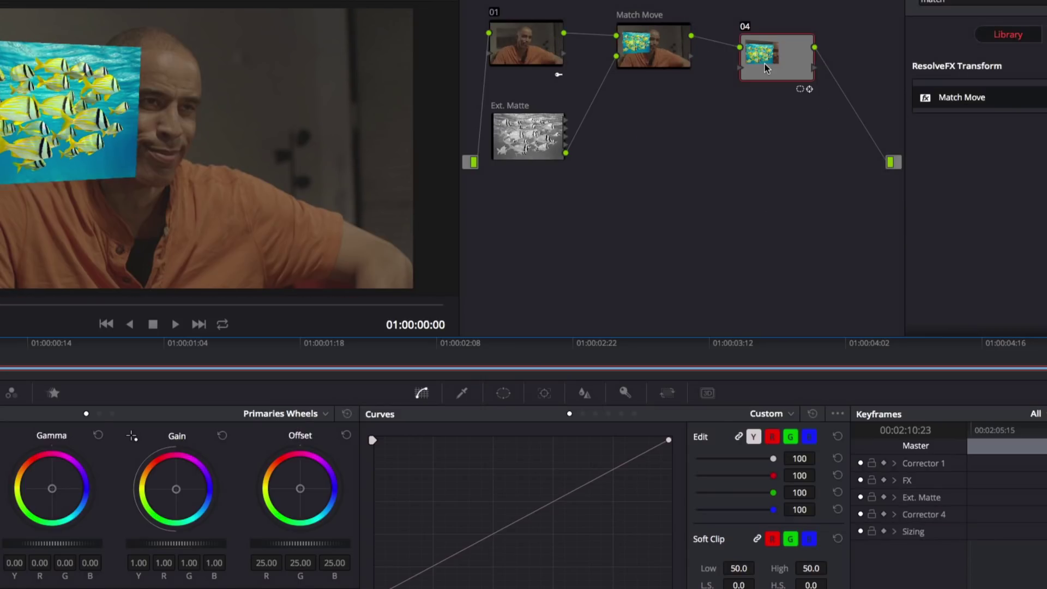
Add a Linear rectangular window and fit its corners around the fish picture.
{"action": "left_click", "coordinate": [502, 394]}
{"action": "left_click", "coordinate": [440, 459]}
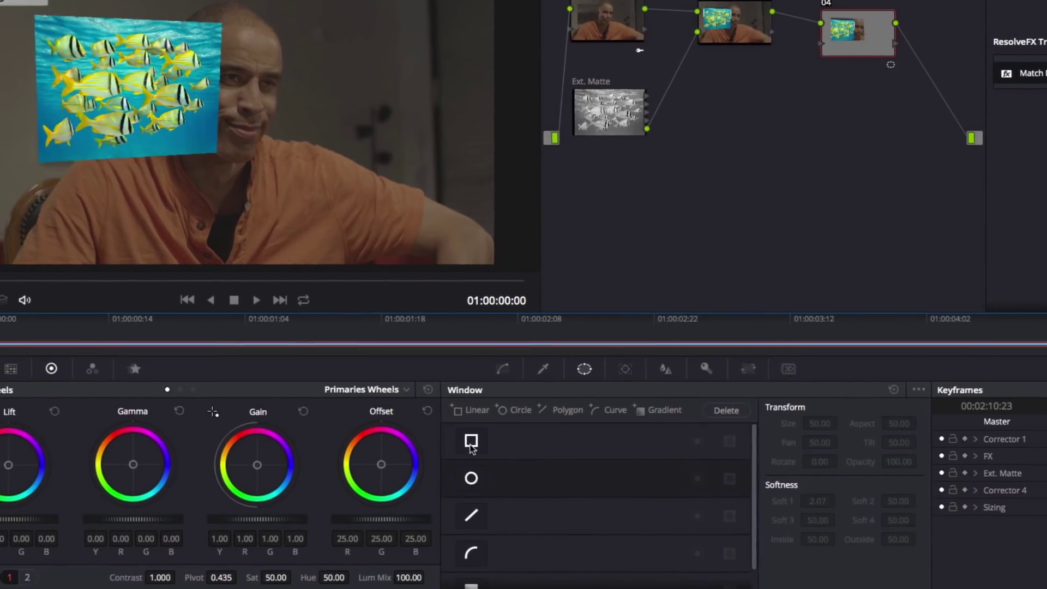
{"action": "left_click_drag", "start_coordinate": [65, 14], "coordinate": [32, 8]}
{"action": "left_click_drag", "start_coordinate": [282, 28], "coordinate": [233, 17]}
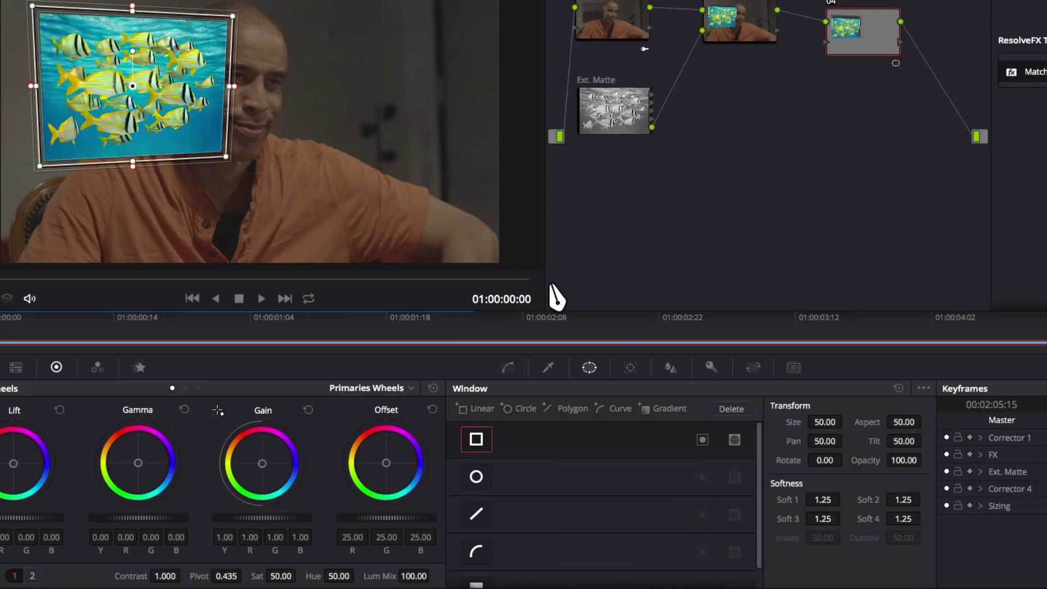
Add tracker points, move one onto the fish picture, and track forward through the shot.
{"action": "left_click", "coordinate": [631, 367]}
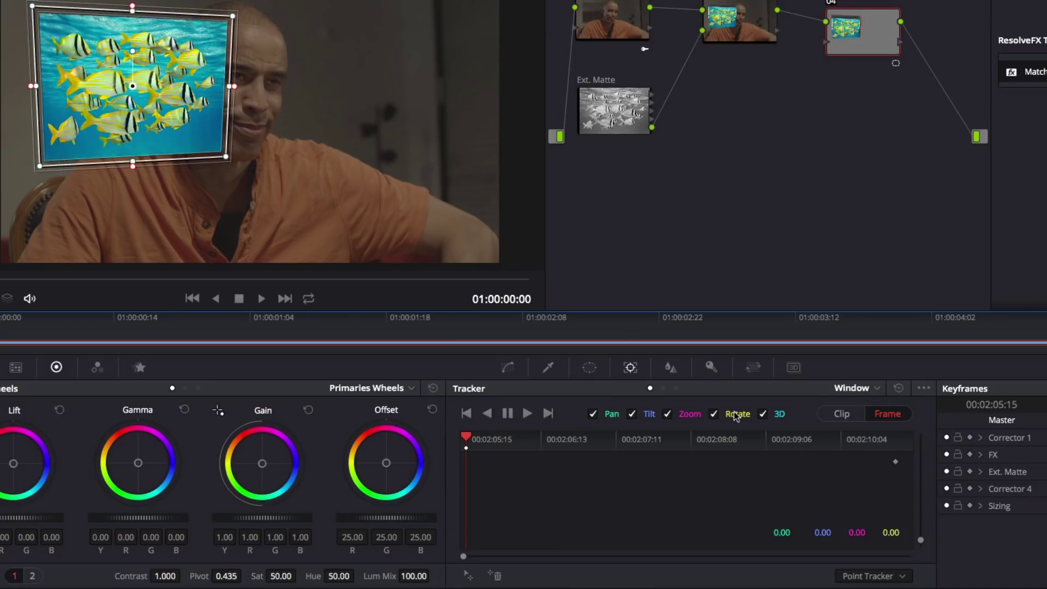
{"action": "left_click", "coordinate": [468, 576]}
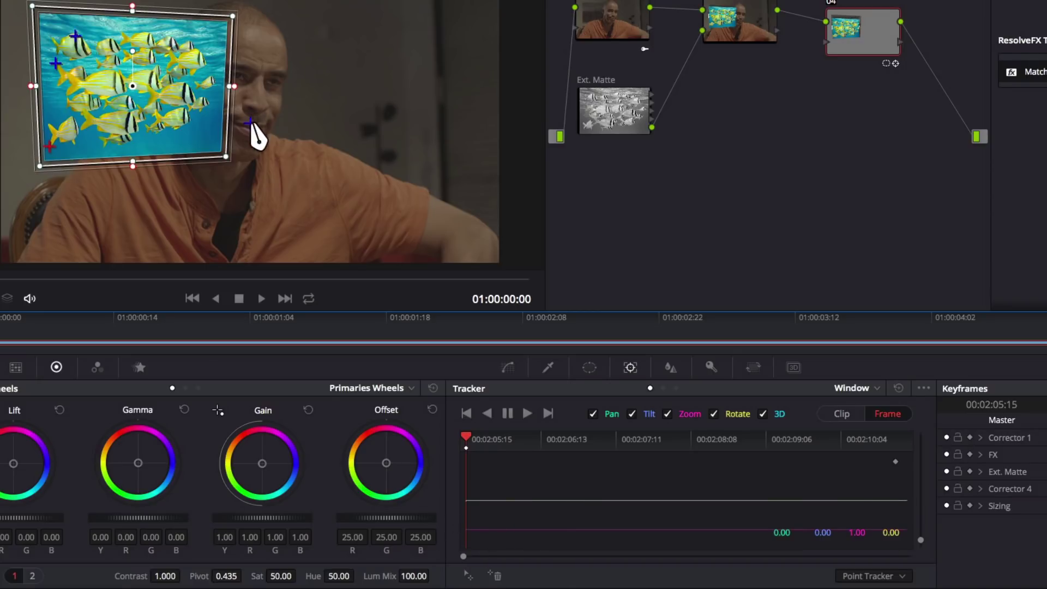
{"action": "left_click_drag", "start_coordinate": [251, 124], "coordinate": [127, 83]}
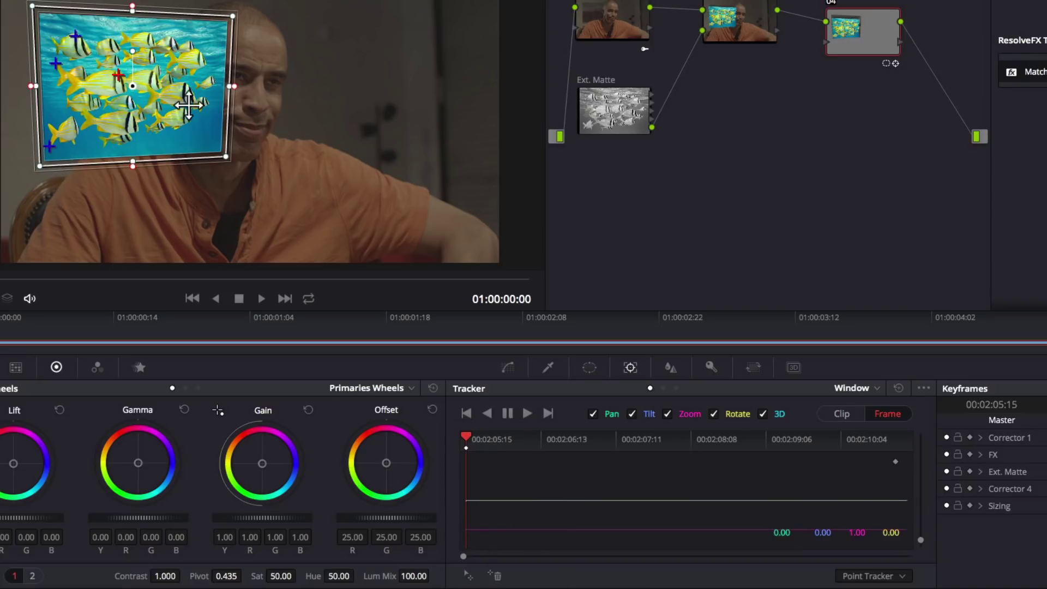
{"action": "left_click", "coordinate": [529, 415]}
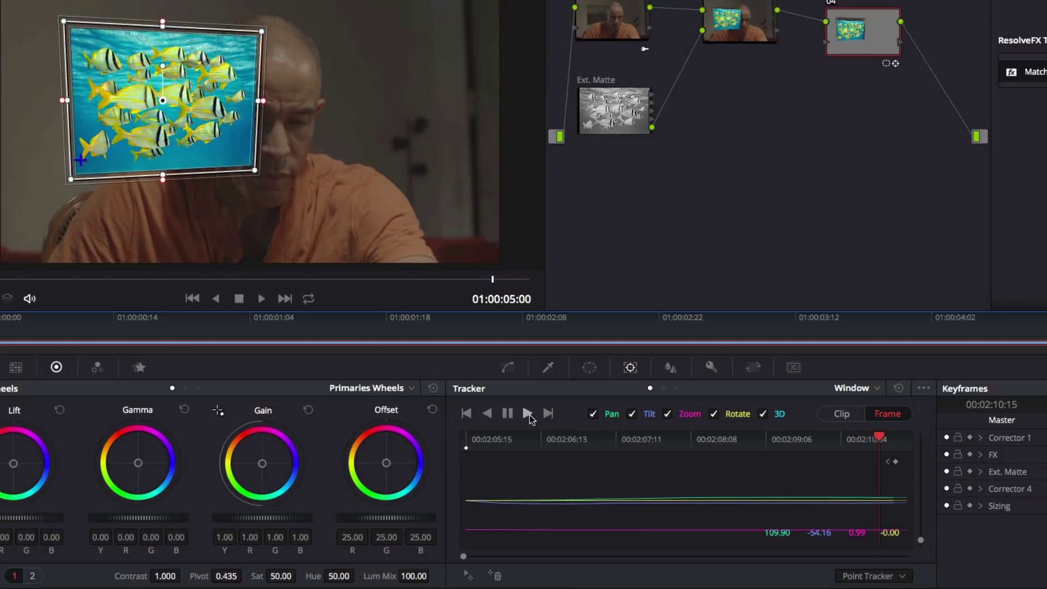
Return to the clip's first frame and copy the finished track data.
{"action": "left_click", "coordinate": [450, 444]}
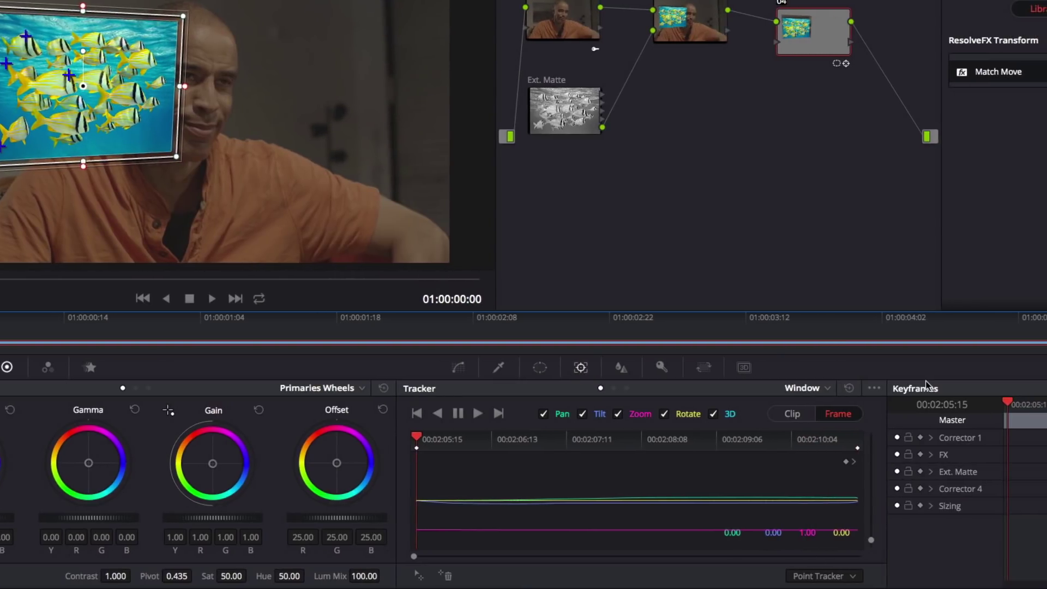
{"action": "left_click", "coordinate": [924, 388]}
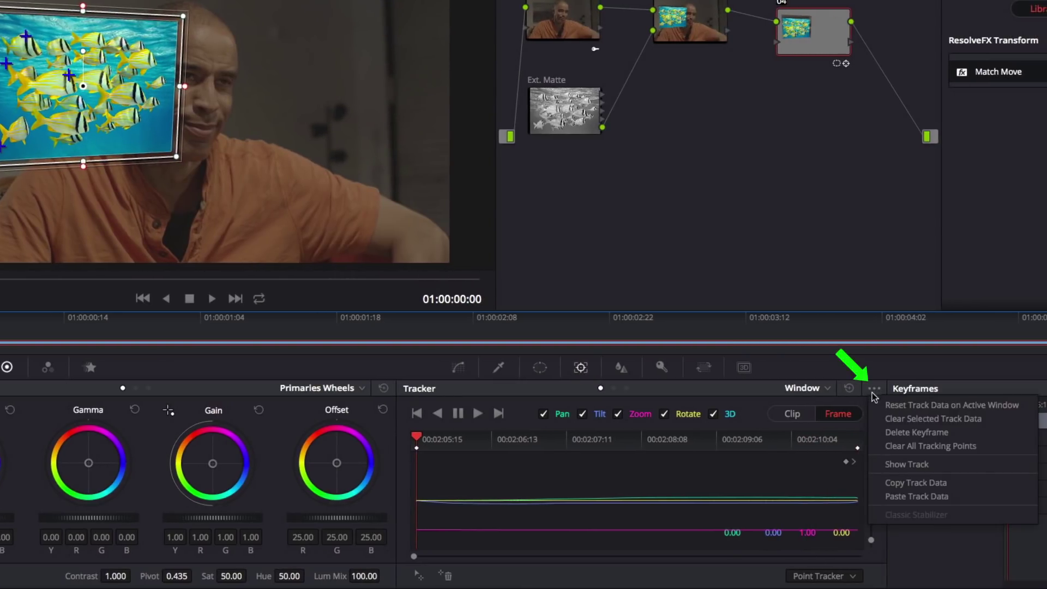
{"action": "left_click", "coordinate": [898, 484]}
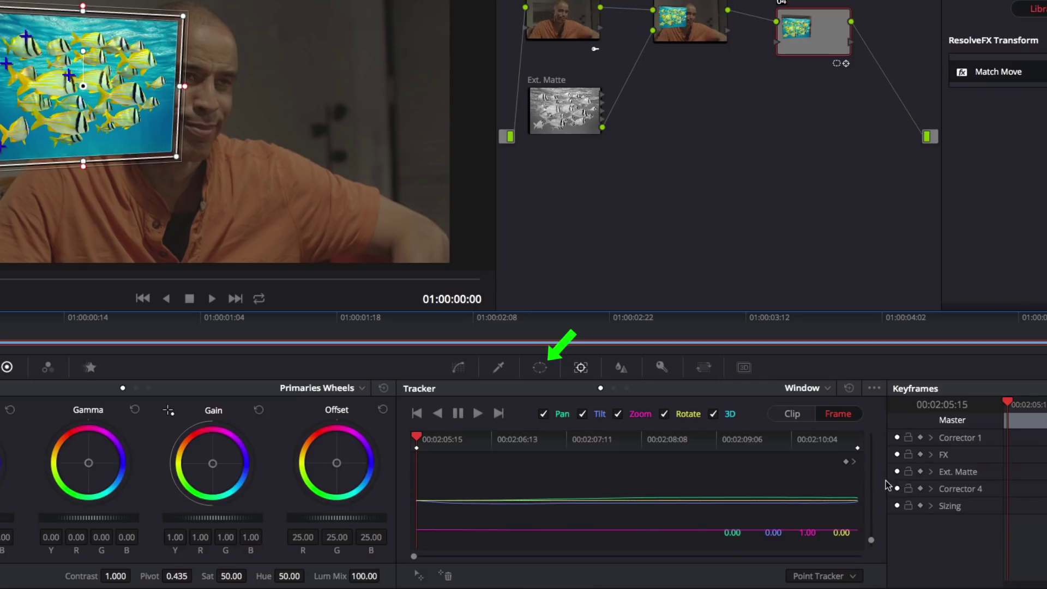
Add a Linear window to node 04, fit it around the tilted fish picture, and invert it.
{"action": "left_click", "coordinate": [539, 368]}
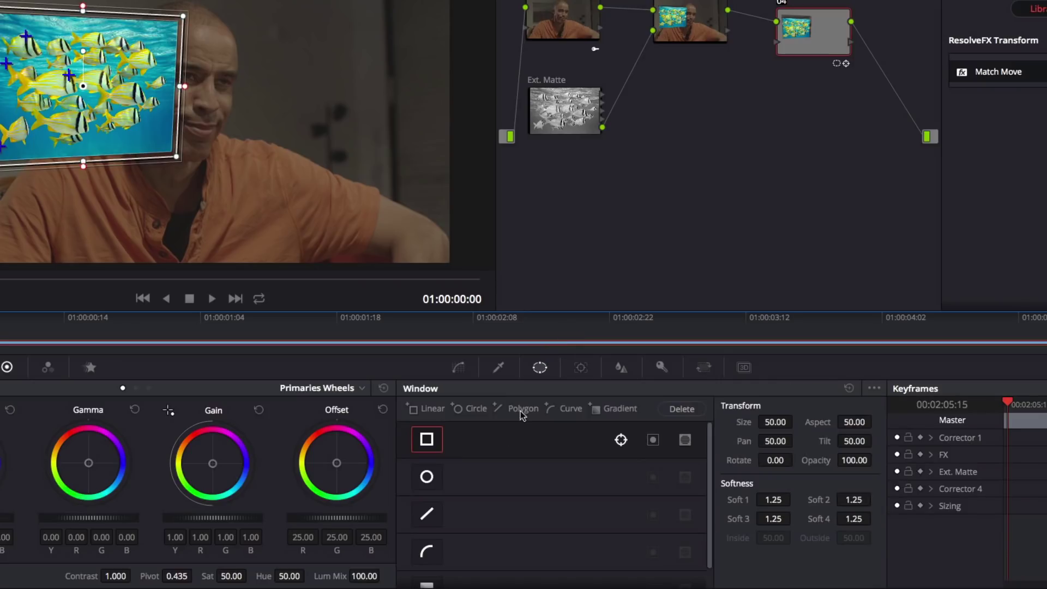
{"action": "left_click", "coordinate": [429, 409]}
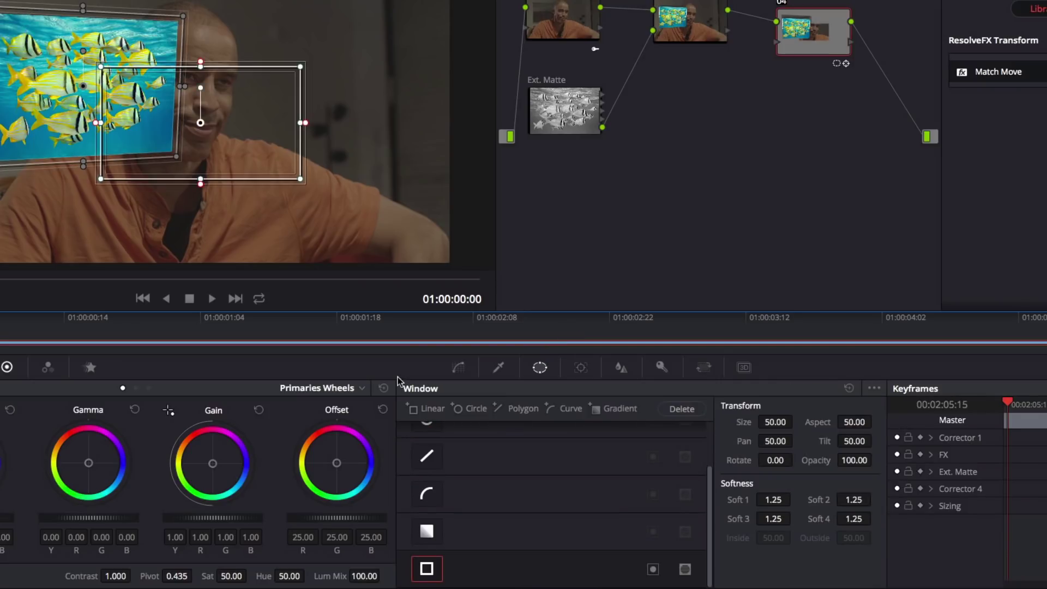
{"action": "left_click_drag", "start_coordinate": [205, 129], "coordinate": [90, 82]}
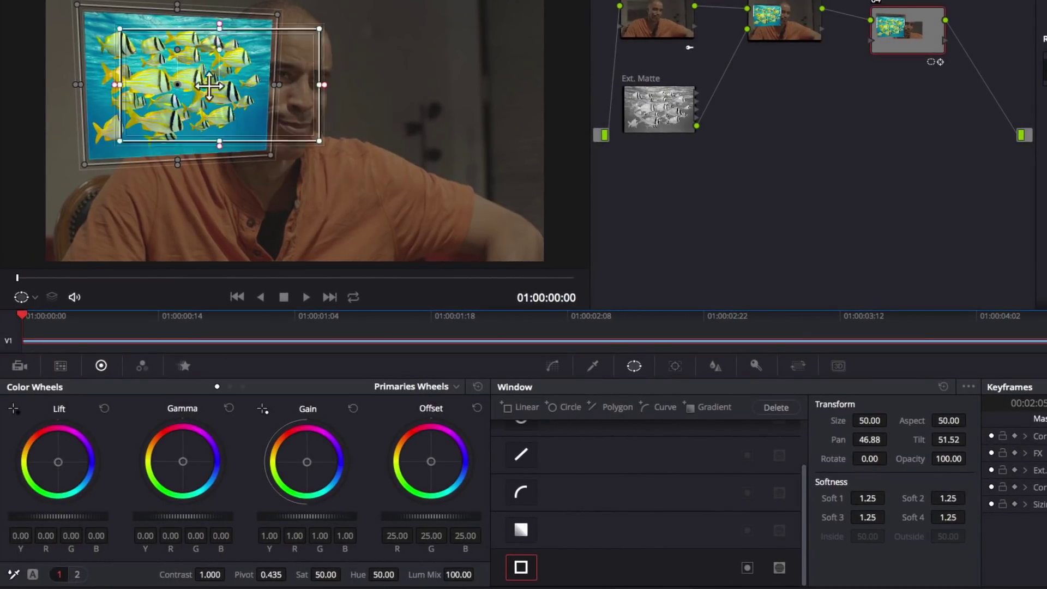
{"action": "left_click_drag", "start_coordinate": [184, 82], "coordinate": [185, 86]}
{"action": "left_click_drag", "start_coordinate": [276, 129], "coordinate": [266, 149]}
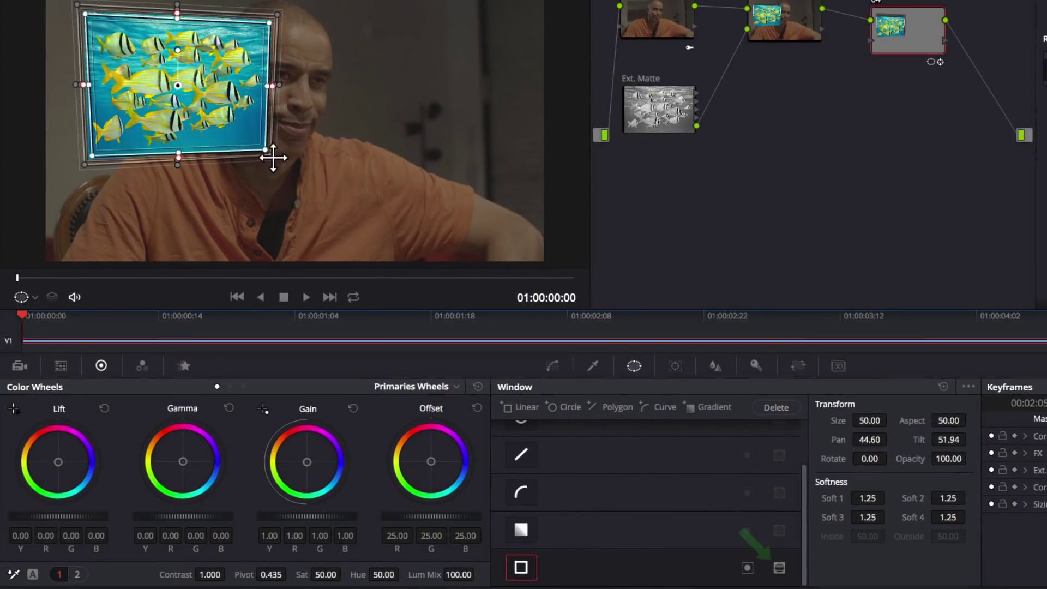
{"action": "left_click", "coordinate": [778, 568]}
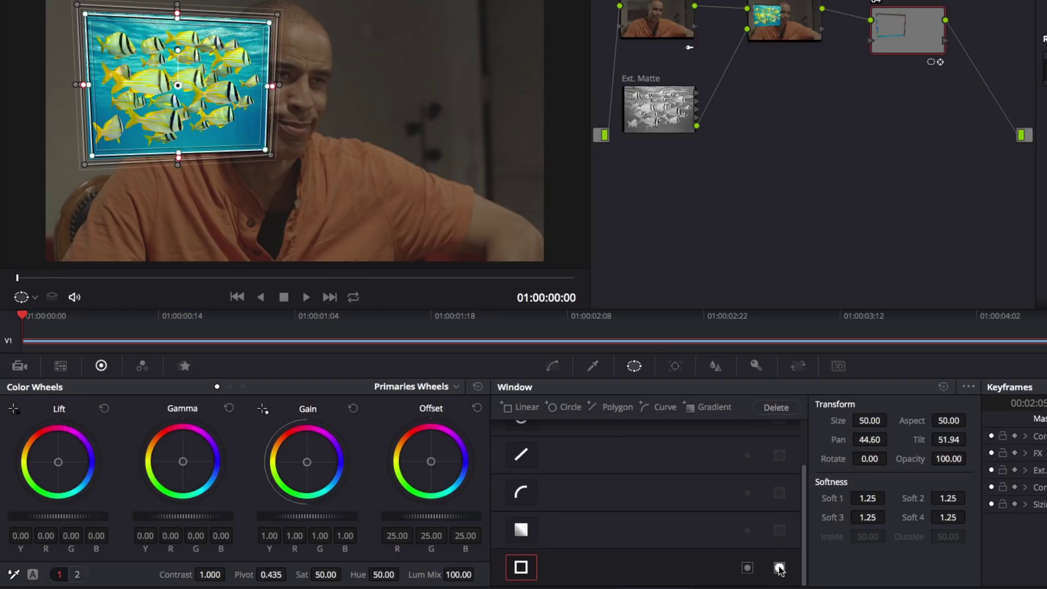
Paste the copied track data onto node 04's window.
{"action": "left_click", "coordinate": [675, 366]}
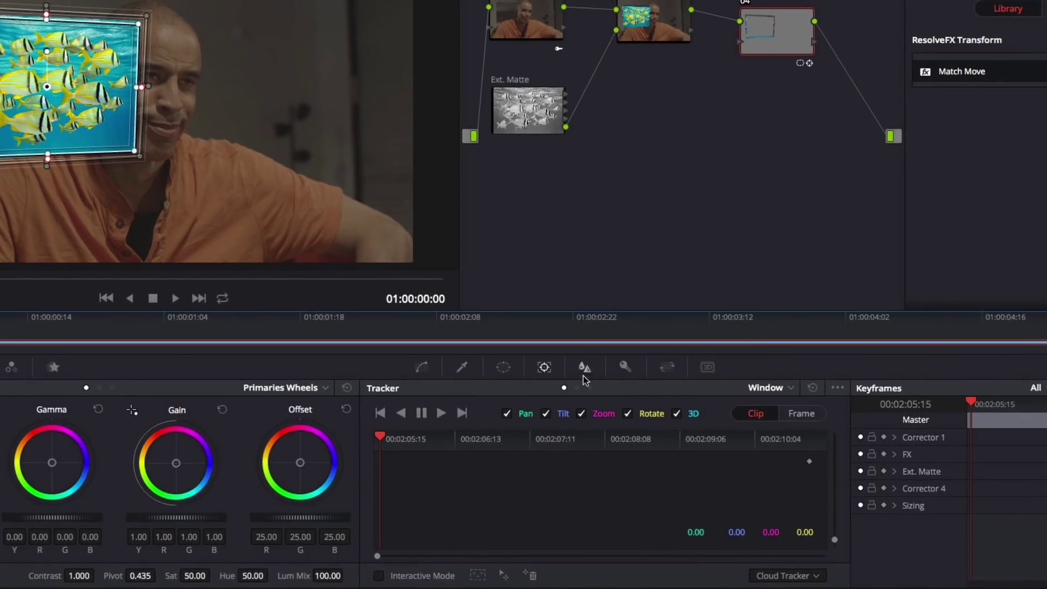
{"action": "left_click", "coordinate": [835, 388]}
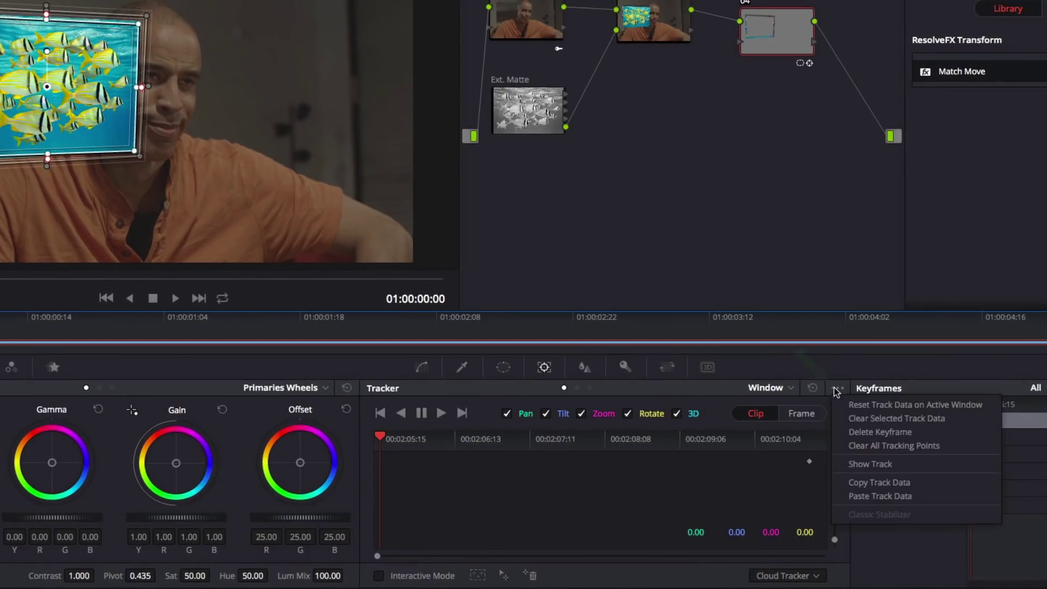
{"action": "left_click", "coordinate": [858, 495]}
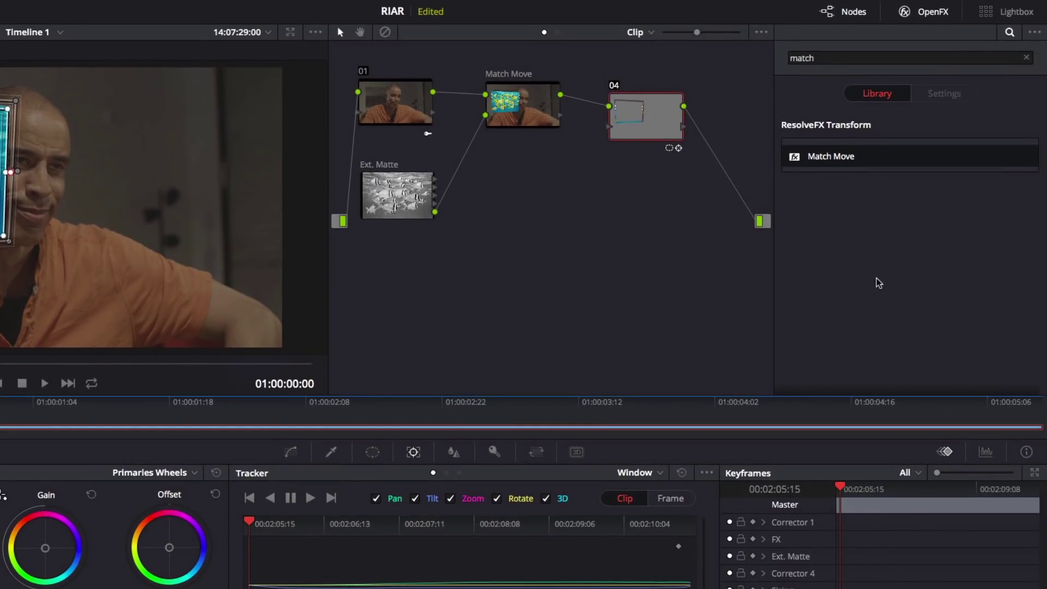
Apply Gaussian Blur at strength 0.477 to node 04 and hide the window overlay.
{"action": "left_click", "coordinate": [1026, 57]}
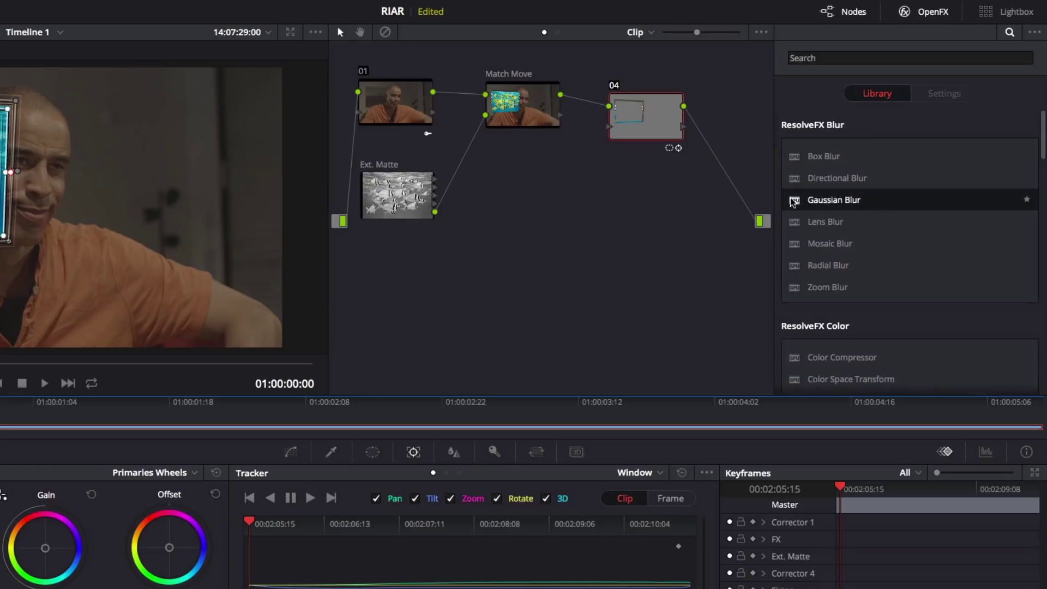
{"action": "left_click_drag", "start_coordinate": [793, 201], "coordinate": [629, 120]}
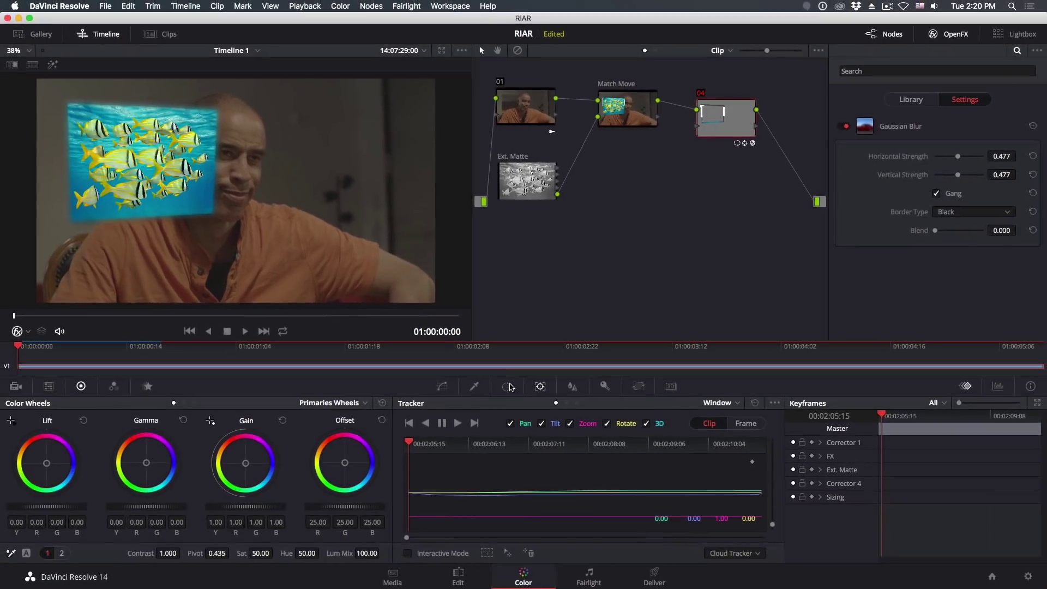
{"action": "left_click", "coordinate": [508, 387]}
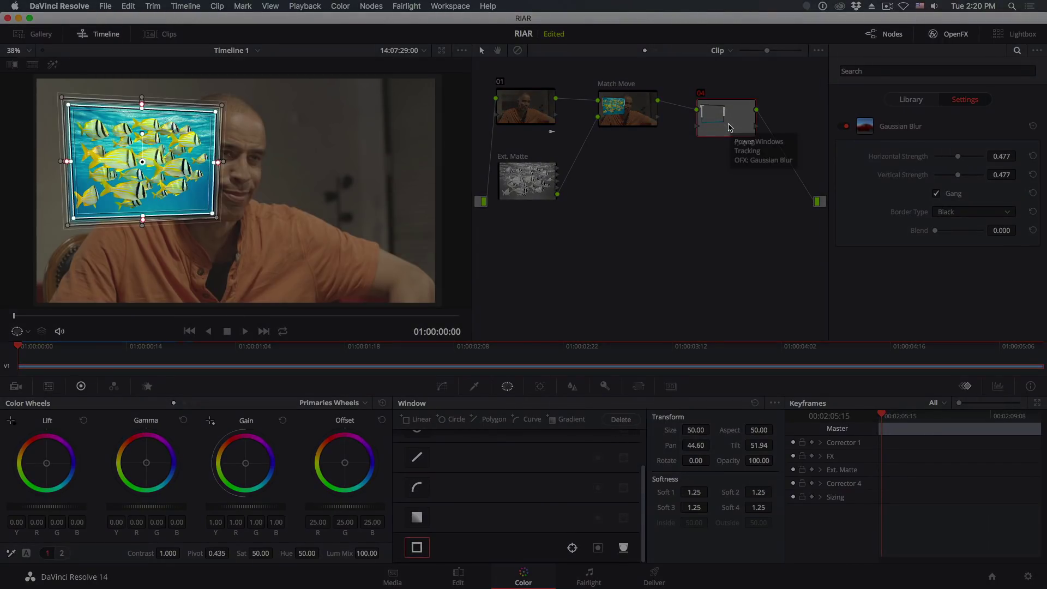
{"action": "key", "text": "shift+grave"}
{"action": "key", "text": "shift+grave"}
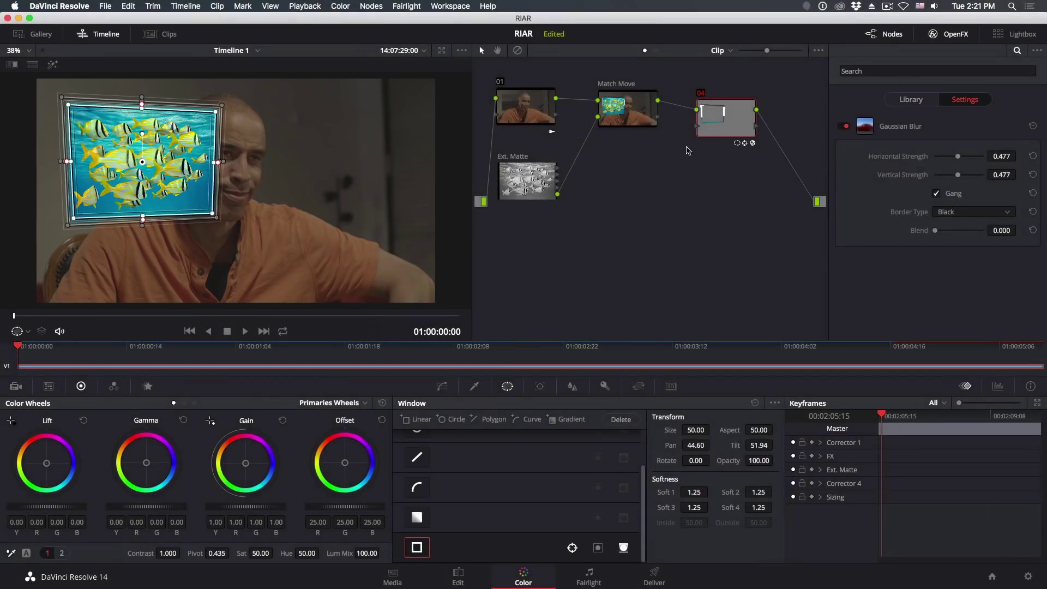
Add a serial node after Ext. Matte lowering gain, offset and saturation, then duplicate the clip onto V2.
{"action": "left_click", "coordinate": [531, 187]}
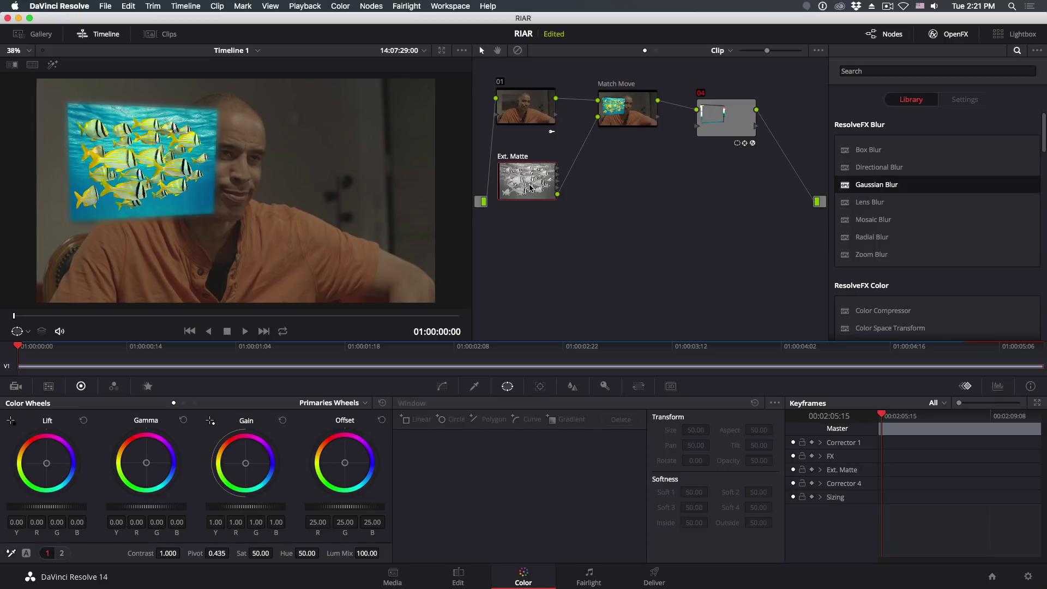
{"action": "key", "text": "alt+s"}
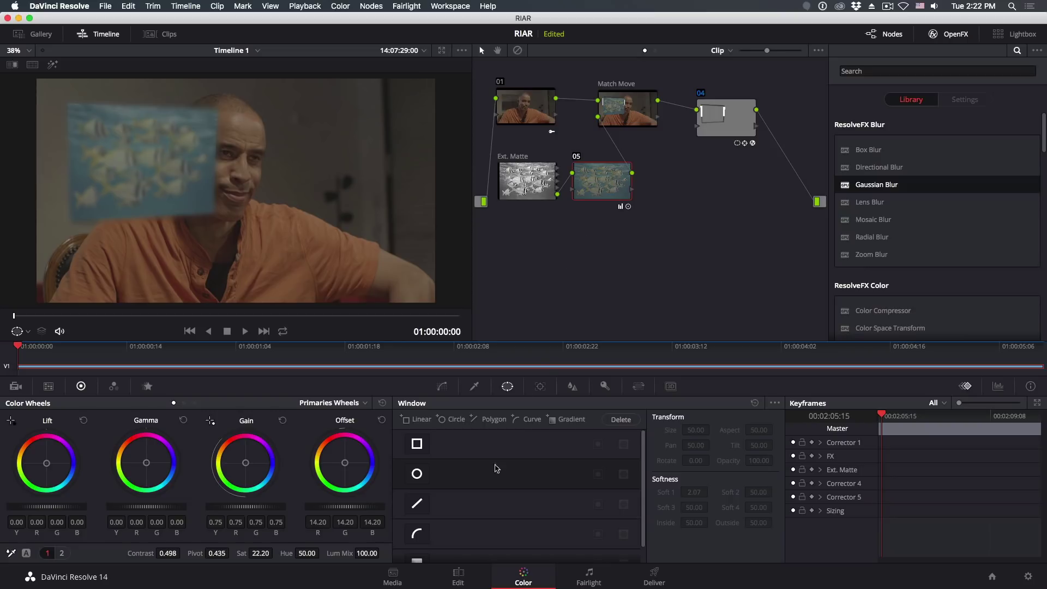
{"action": "left_click", "coordinate": [458, 579]}
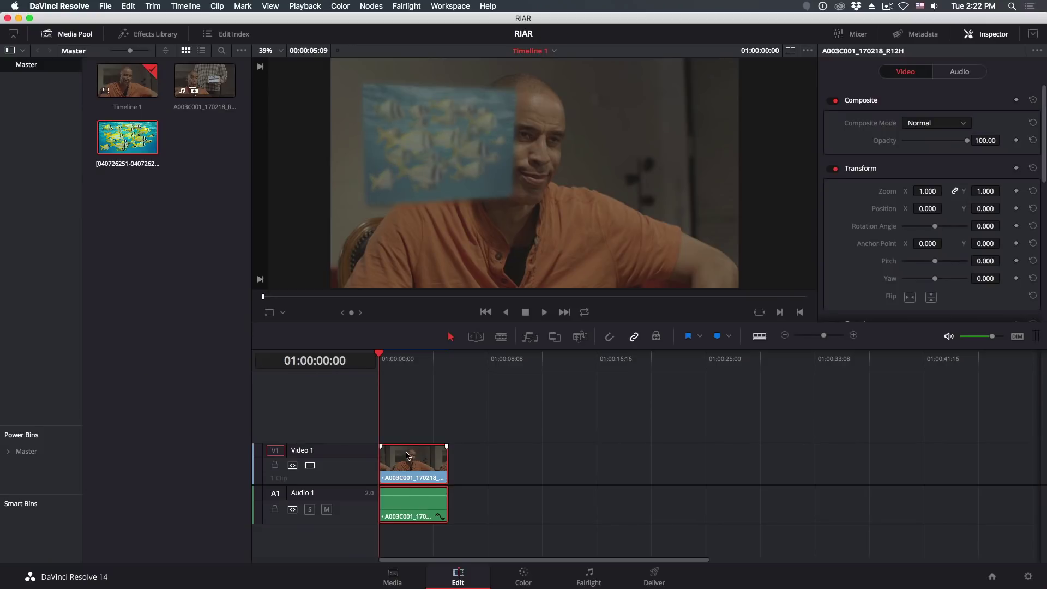
{"action": "left_click_drag", "start_coordinate": [406, 456], "coordinate": [401, 421]}
Back on the Color page, show the talent's rotoscope shapes and scrub the shot to check them.
{"action": "left_click", "coordinate": [513, 569]}
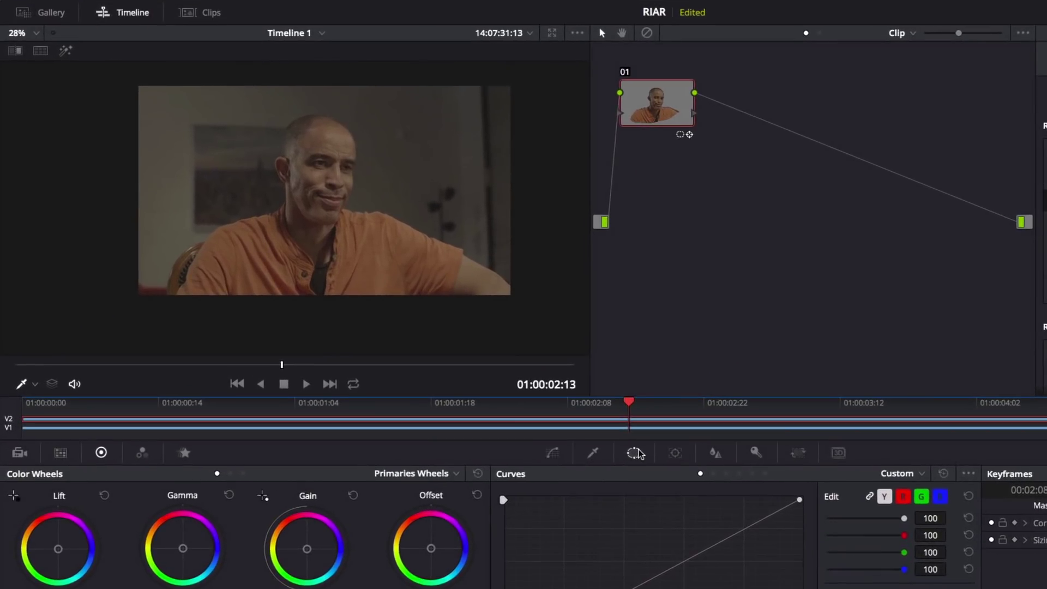
{"action": "left_click", "coordinate": [635, 453]}
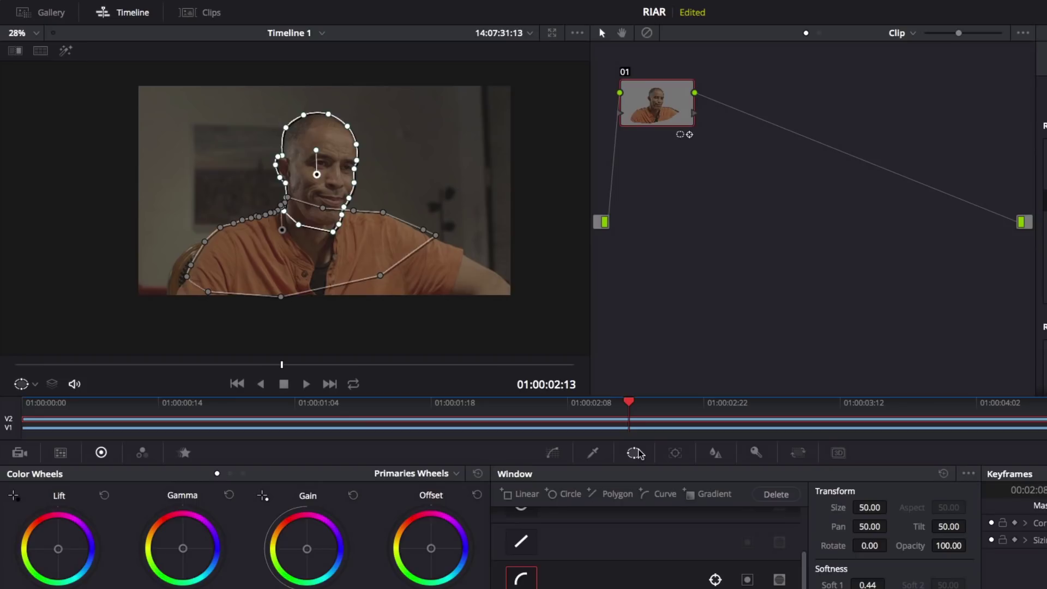
{"action": "left_click_drag", "start_coordinate": [284, 372], "coordinate": [531, 408]}
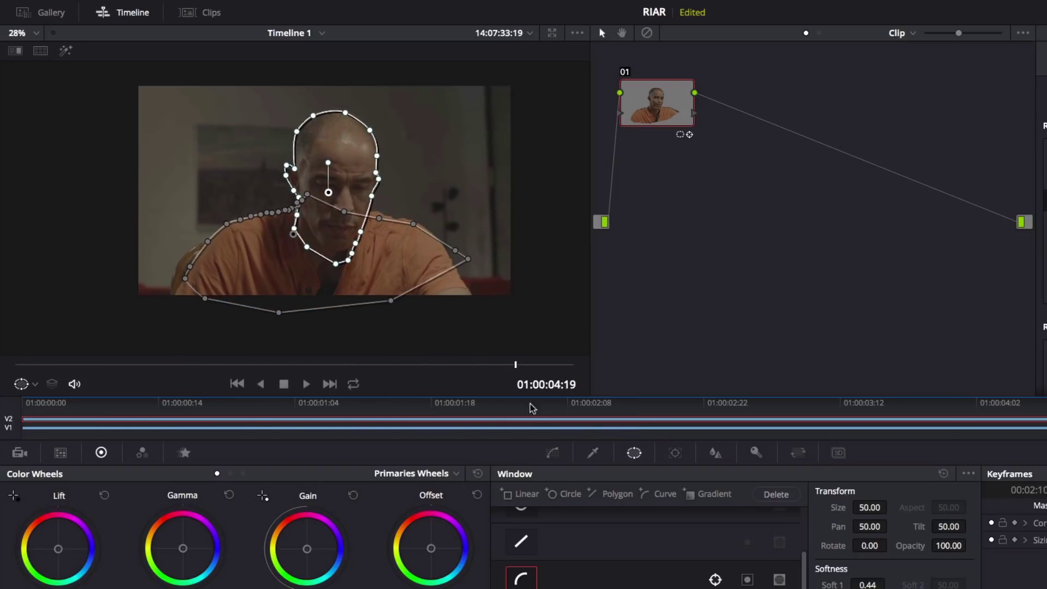
Add an Alpha Output to the node graph and connect node 01's alpha to it.
{"action": "right_click", "coordinate": [786, 165]}
{"action": "left_click", "coordinate": [806, 215]}
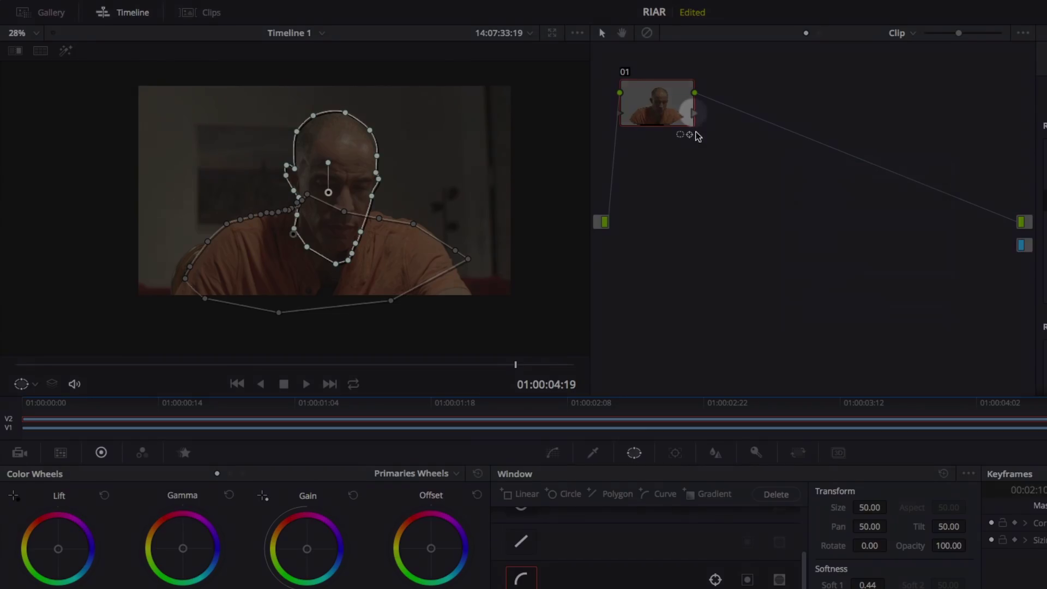
{"action": "left_click_drag", "start_coordinate": [693, 113], "coordinate": [1020, 245]}
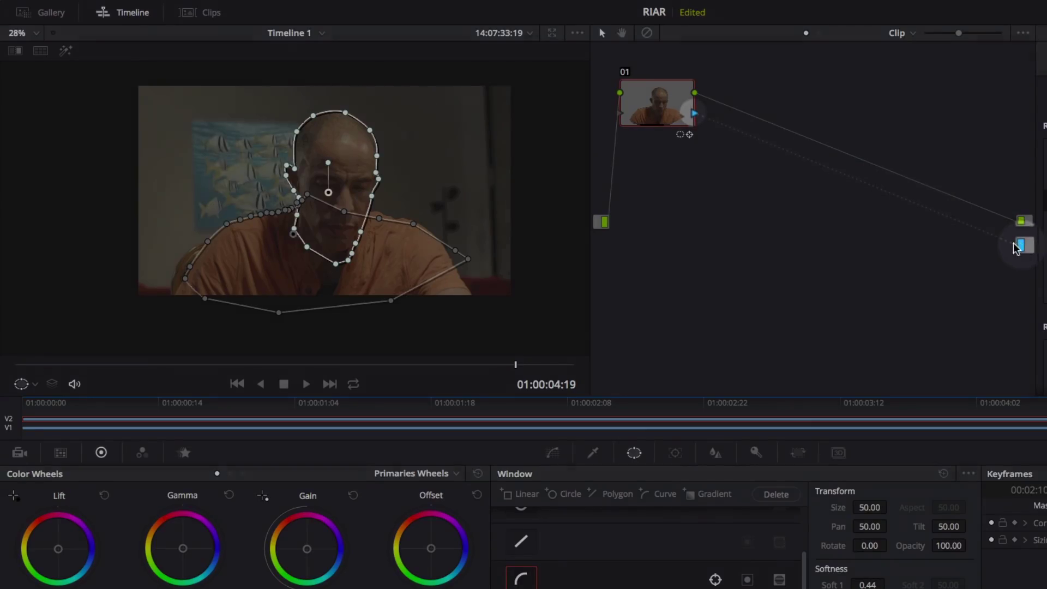